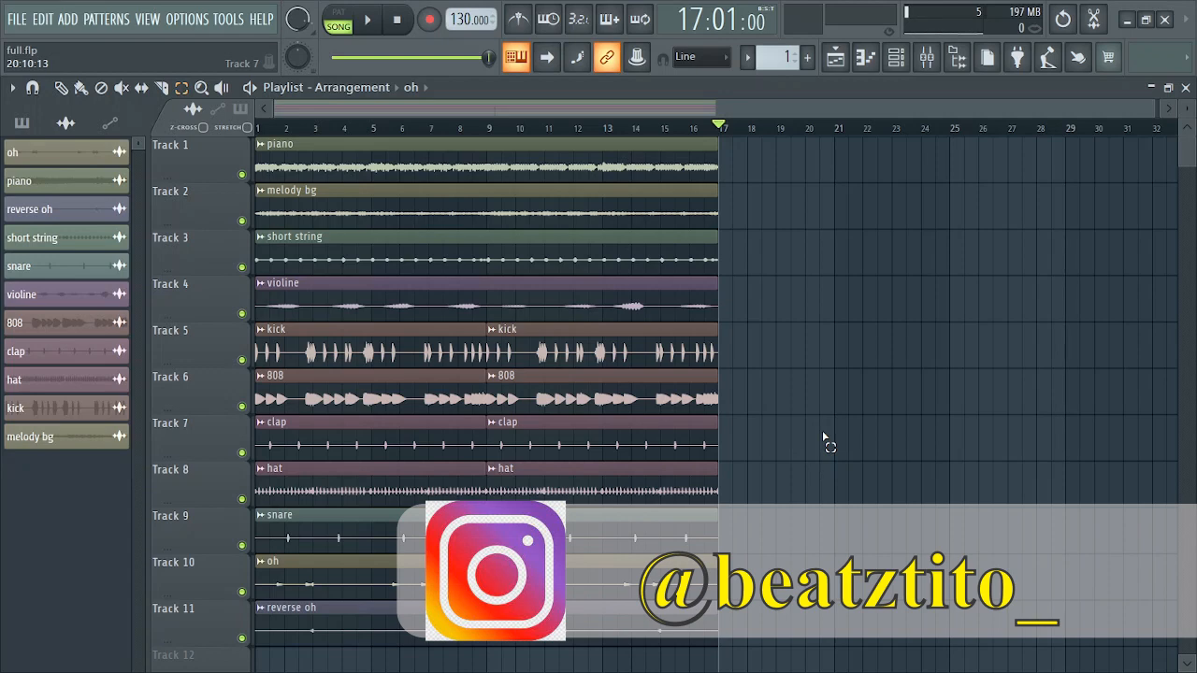
Step: Select the clips on all eleven tracks and duplicate the 16-bar block four times, filling the arrangement up to bar 81
{"action": "key", "text": "space"}
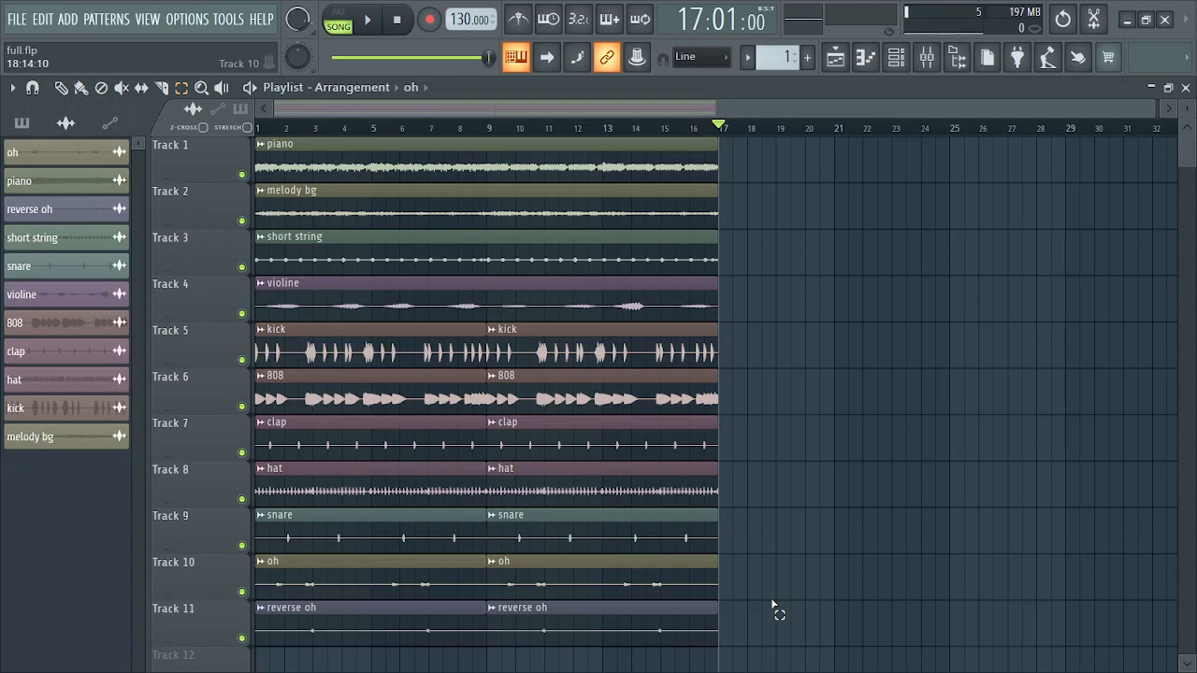
{"action": "key", "text": "ctrl+a"}
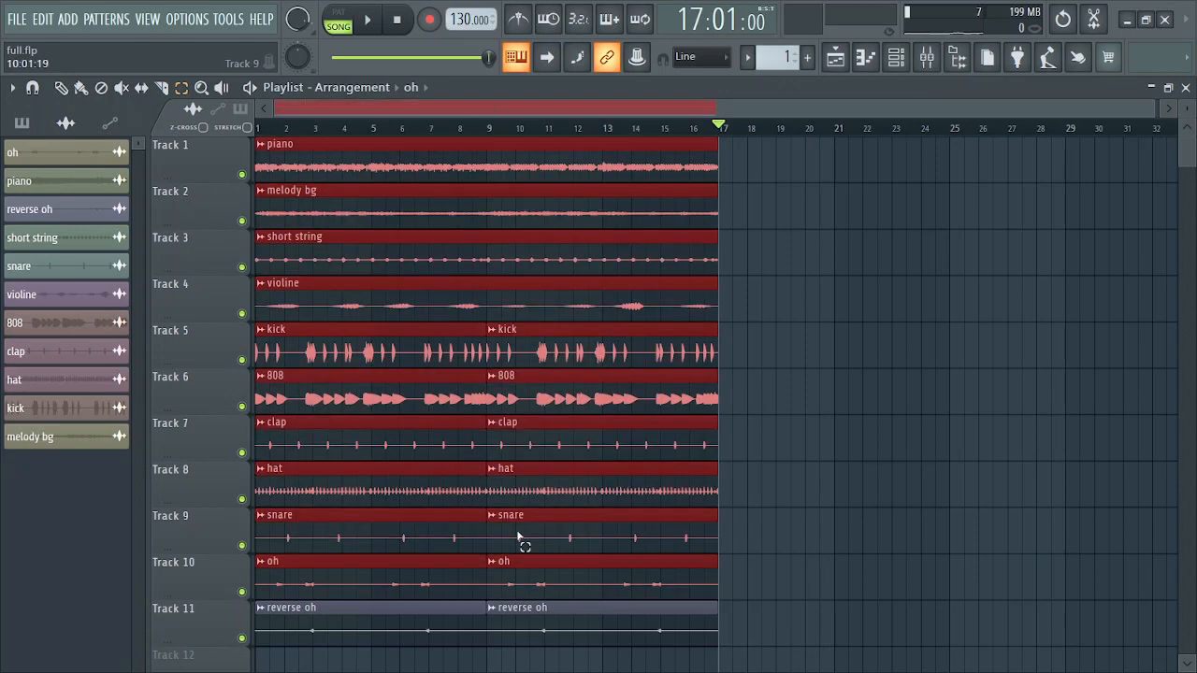
{"action": "left_click_drag", "start_coordinate": [620, 157], "coordinate": [327, 649]}
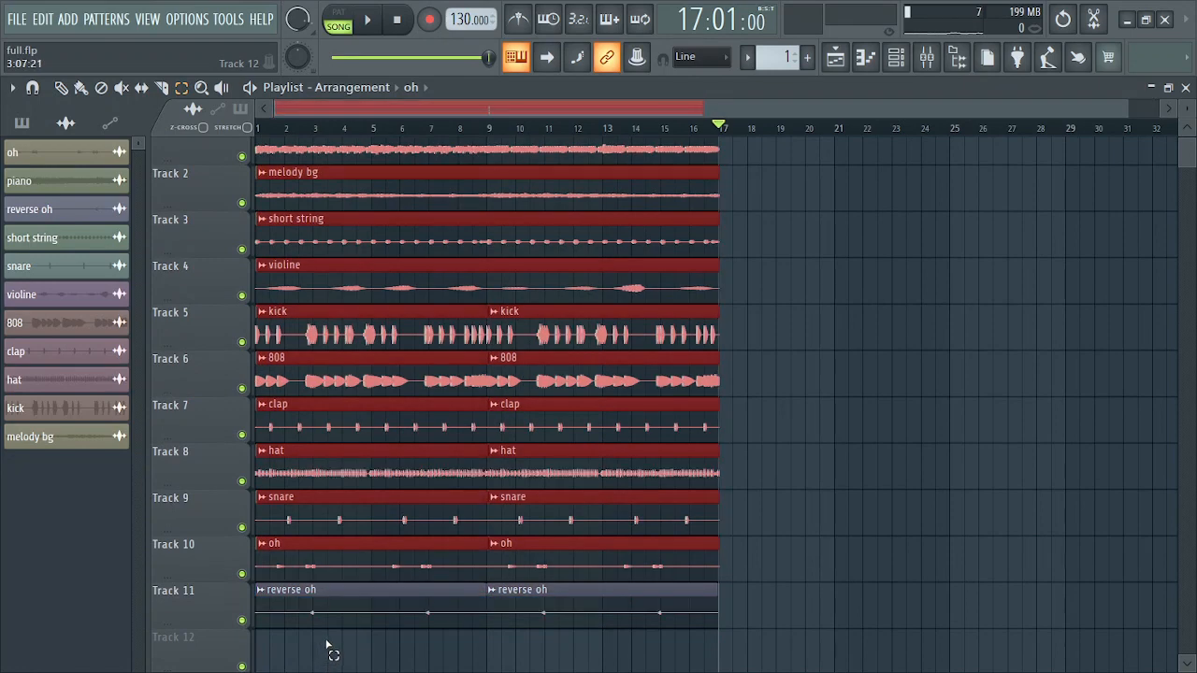
{"action": "key", "text": "ctrl+z"}
{"action": "left_click_drag", "start_coordinate": [363, 58], "coordinate": [327, 60]}
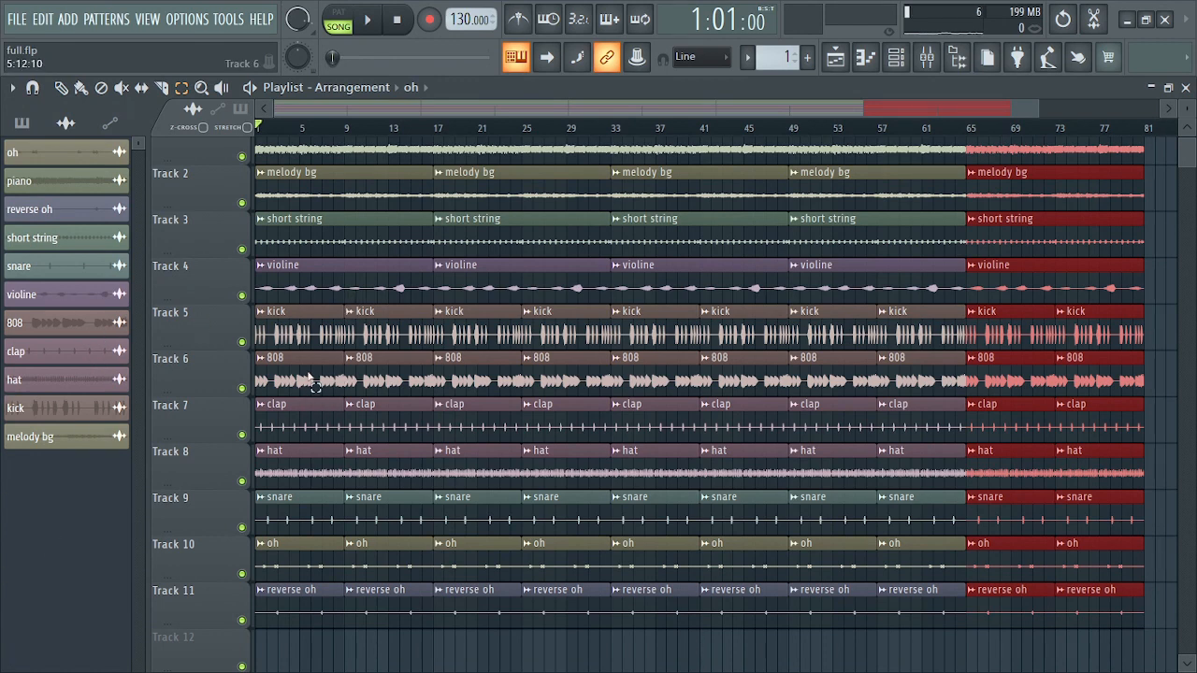
Step: Delete the bar 1–8 clips on Tracks 5 to 11 and the first short string and violine clips
{"action": "left_click_drag", "start_coordinate": [293, 308], "coordinate": [300, 613]}
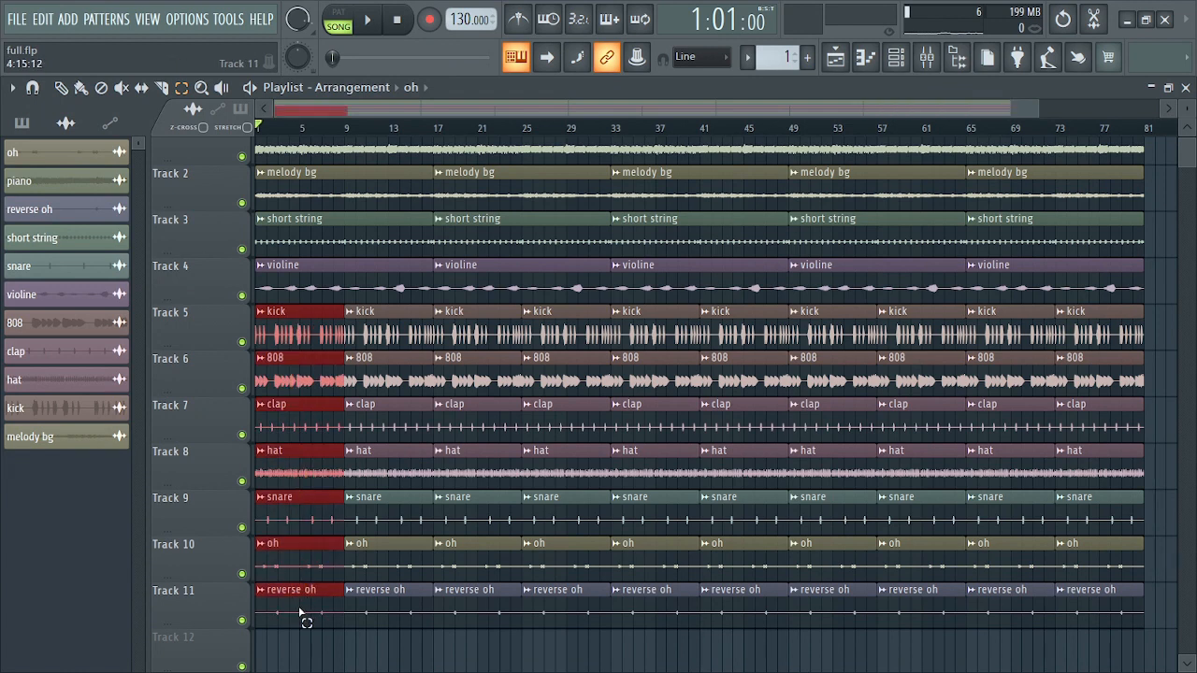
{"action": "key", "text": "Delete"}
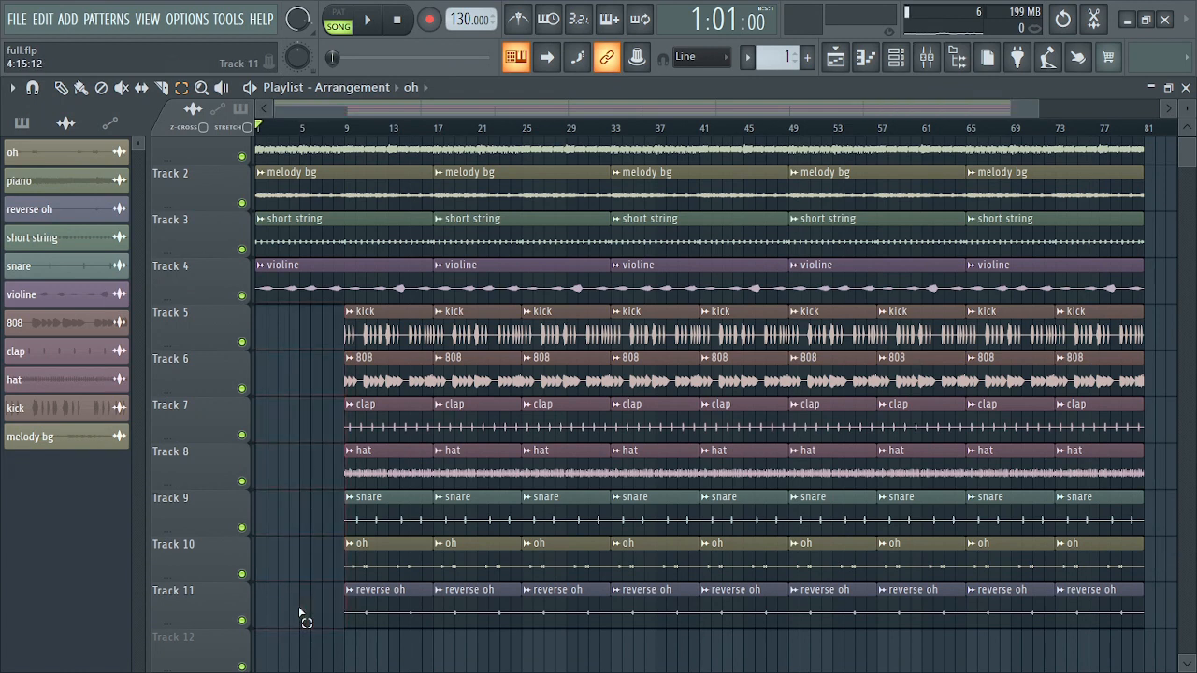
{"action": "left_click", "coordinate": [308, 250]}
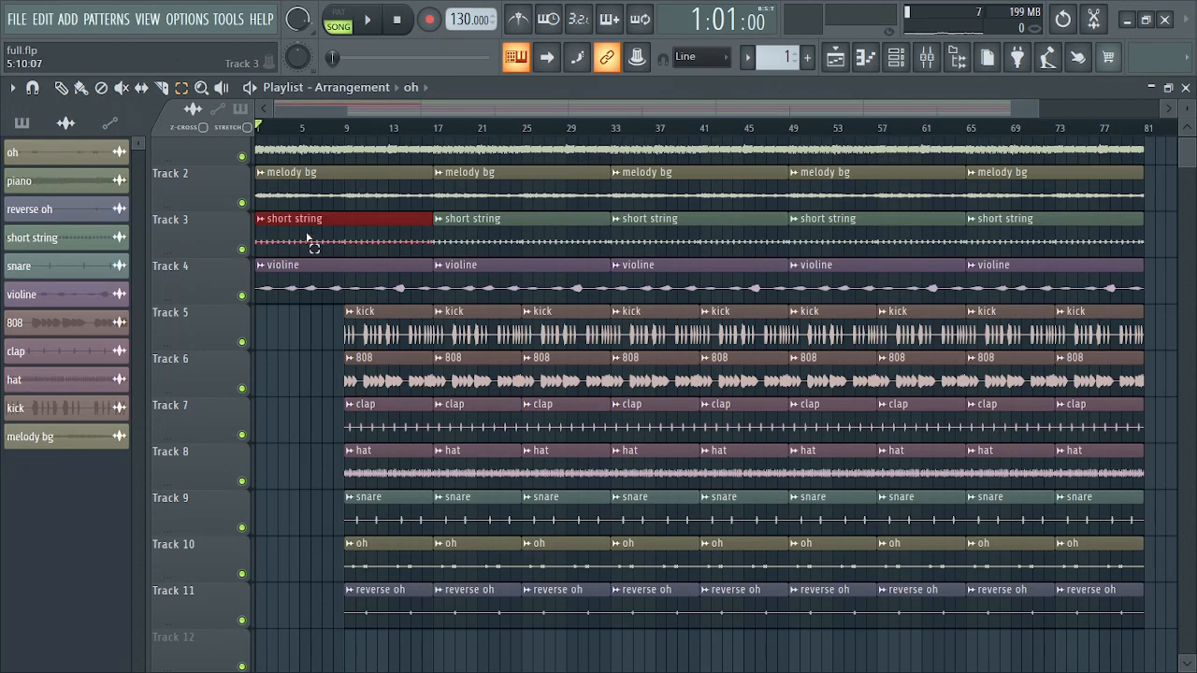
{"action": "key", "text": "Delete"}
{"action": "right_click", "coordinate": [309, 271]}
Step: Slice the first melody bg clip at bar 9 and delete its first half
{"action": "key", "text": "c"}
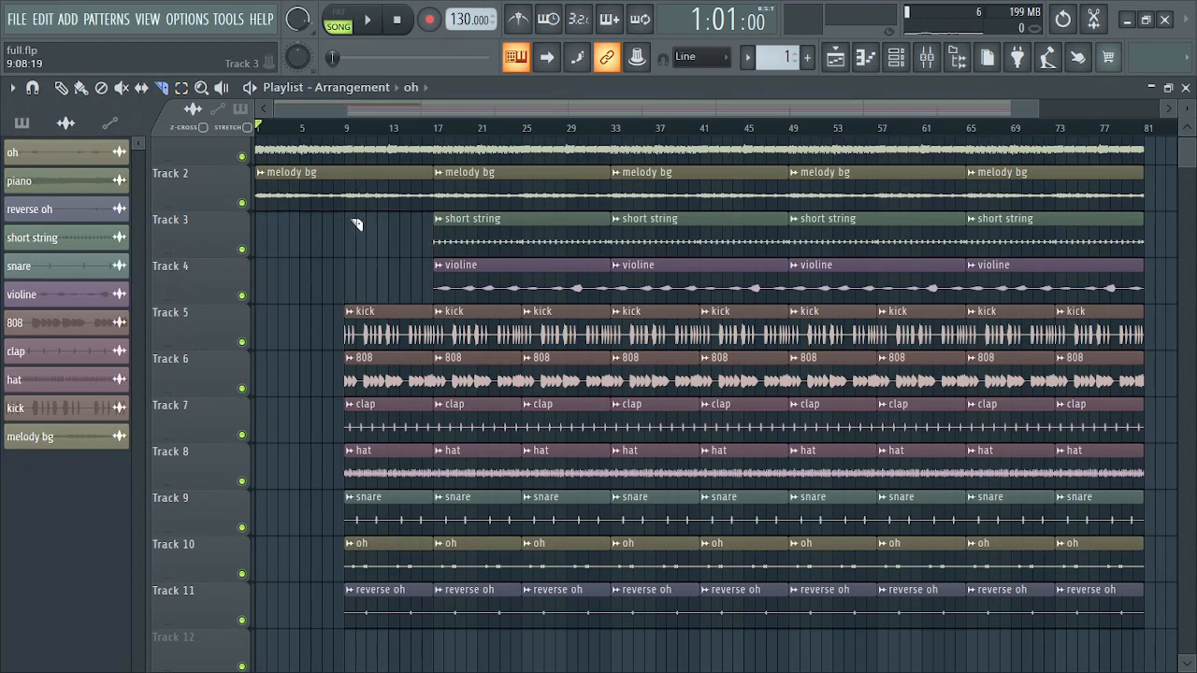
{"action": "left_click_drag", "start_coordinate": [347, 225], "coordinate": [346, 168]}
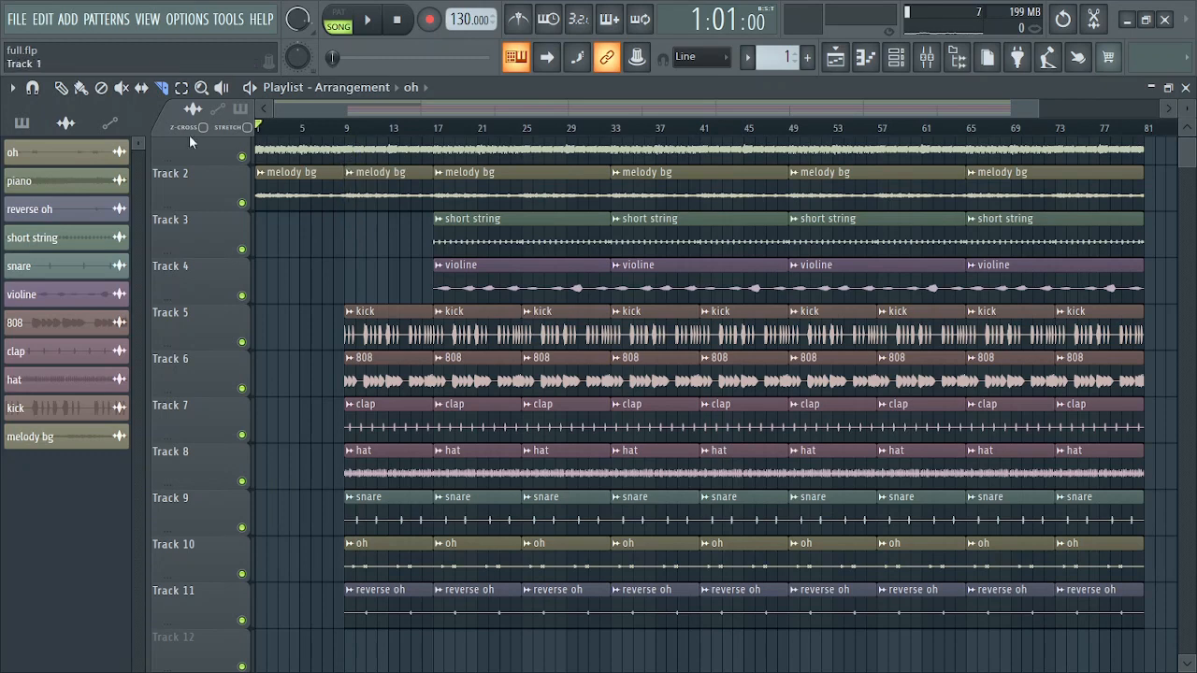
{"action": "left_click", "coordinate": [62, 88]}
{"action": "right_click", "coordinate": [316, 187]}
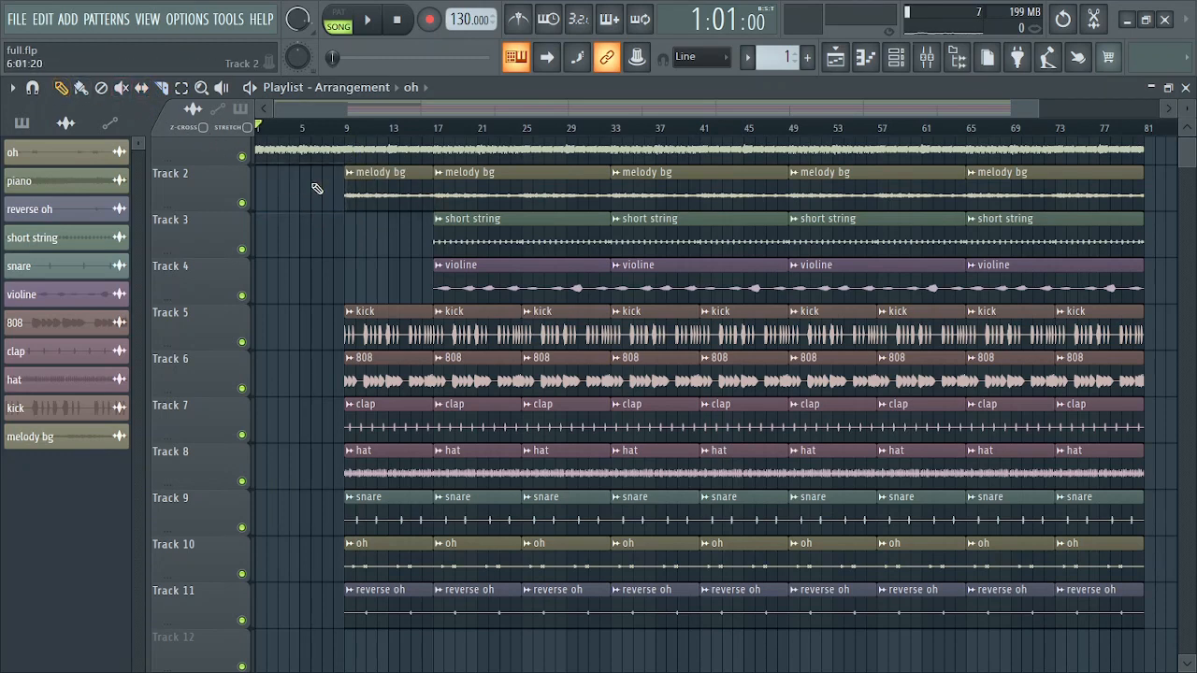
Step: Start playback and delete the kick, 808, clap, hat, snare, oh and reverse oh clips between bars 9 and 17
{"action": "key", "text": "space"}
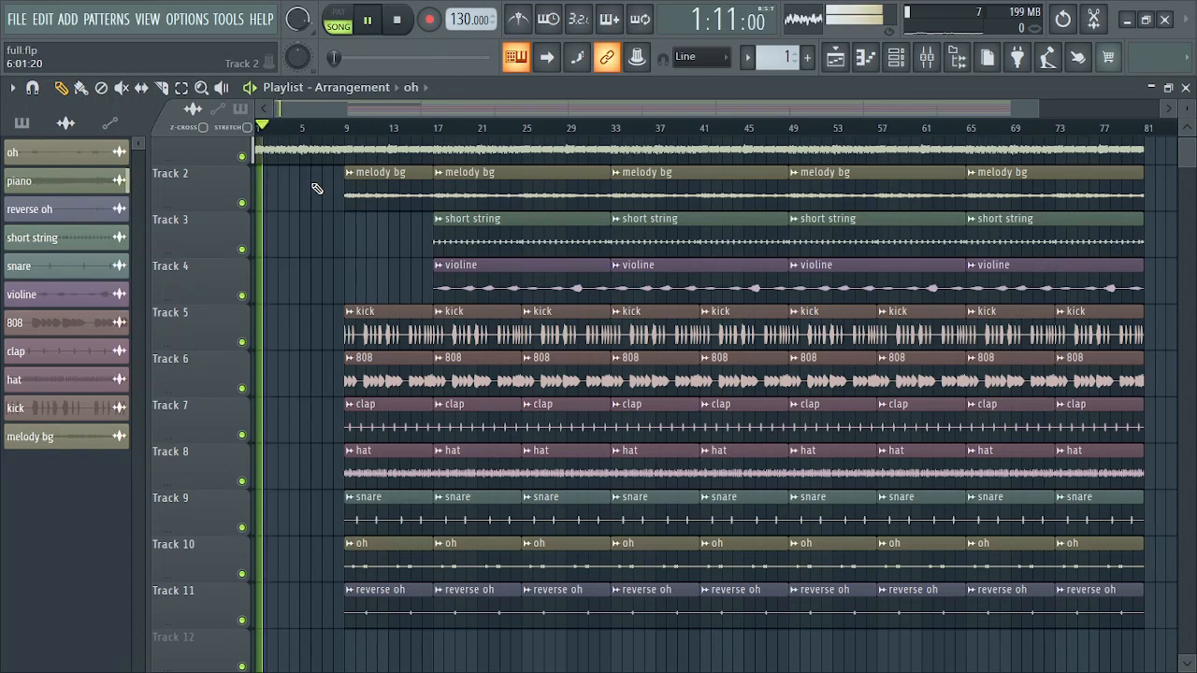
{"action": "right_click", "coordinate": [374, 323]}
{"action": "right_click", "coordinate": [374, 370]}
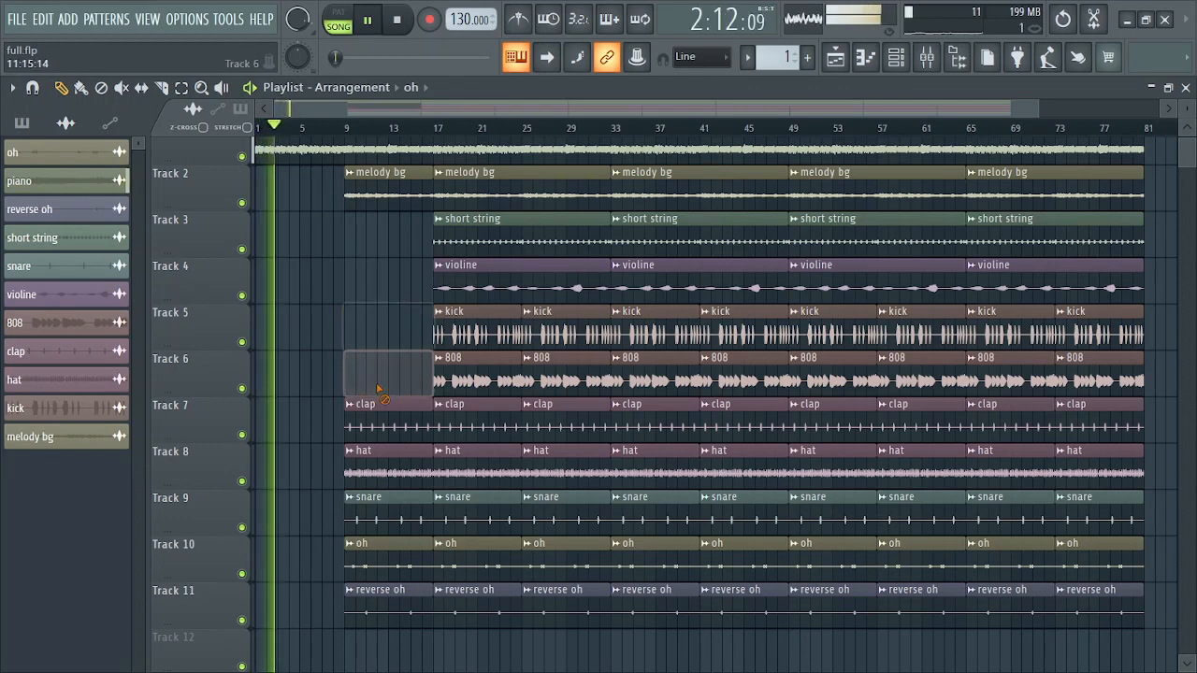
{"action": "right_click", "coordinate": [383, 416]}
{"action": "right_click", "coordinate": [393, 463]}
{"action": "right_click", "coordinate": [397, 498]}
{"action": "right_click", "coordinate": [397, 545]}
{"action": "right_click", "coordinate": [400, 591]}
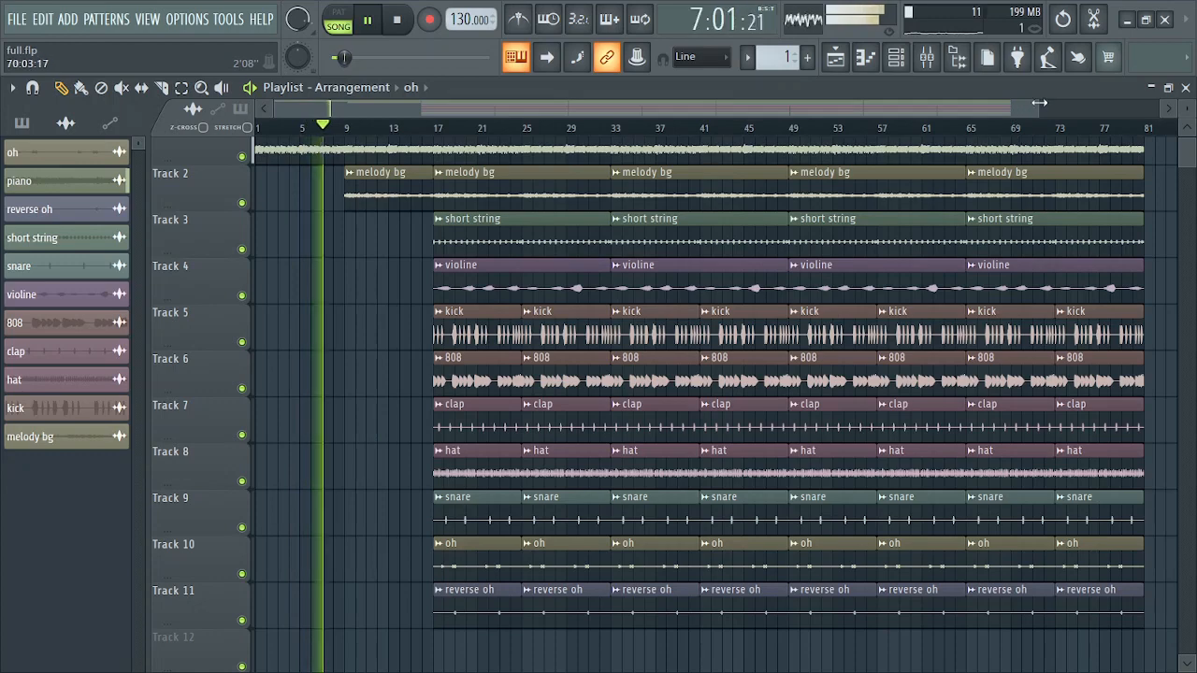
Step: Review the intro's clip layout and play it back from bar 1
{"action": "left_click_drag", "start_coordinate": [1036, 109], "coordinate": [552, 110]}
{"action": "key", "text": "space"}
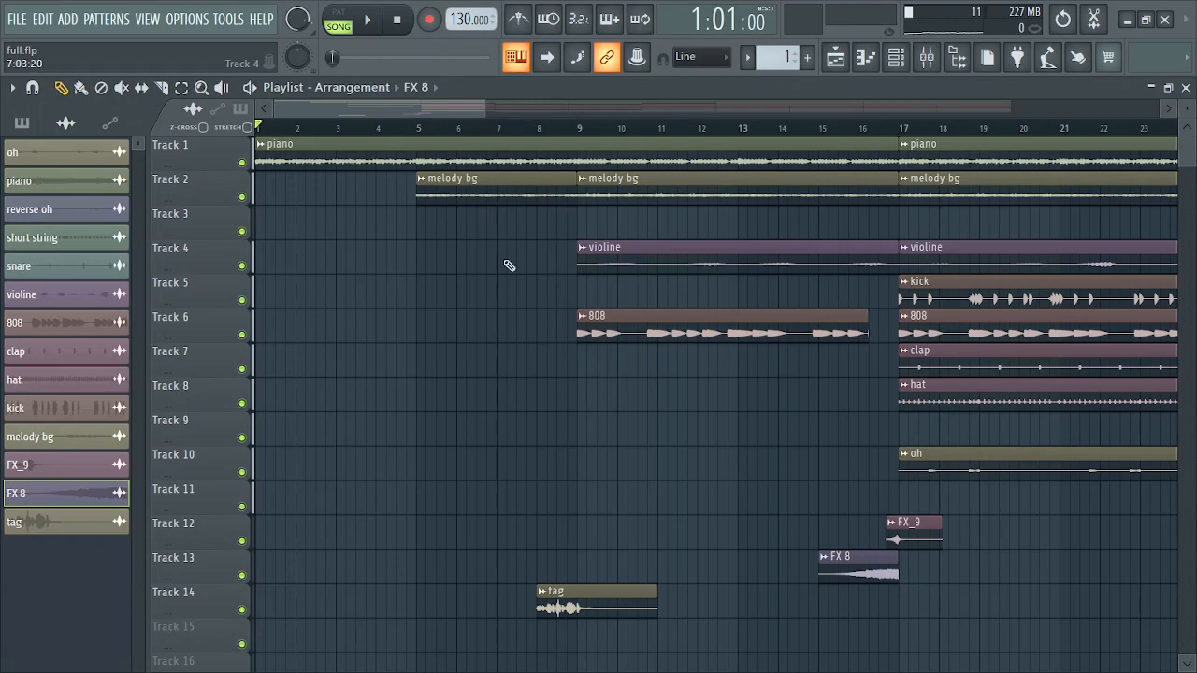
{"action": "scroll", "coordinate": [513, 312], "scroll_direction": "down", "scroll_amount": 2}
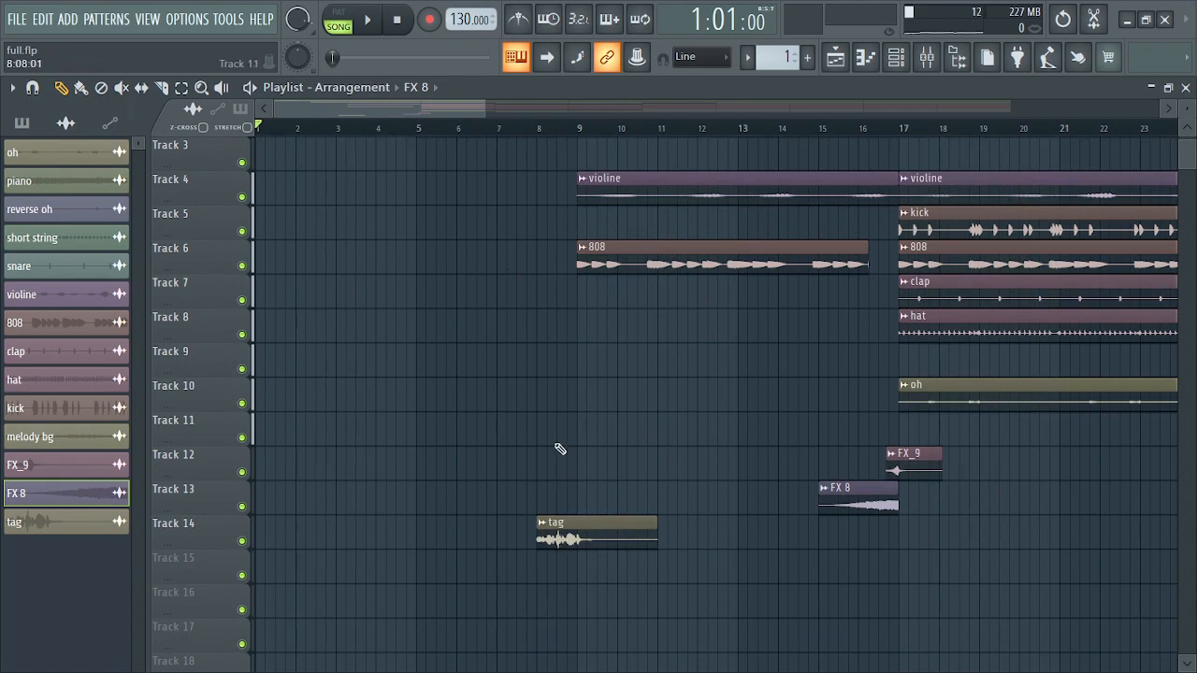
{"action": "scroll", "coordinate": [554, 438], "scroll_direction": "up", "scroll_amount": 2}
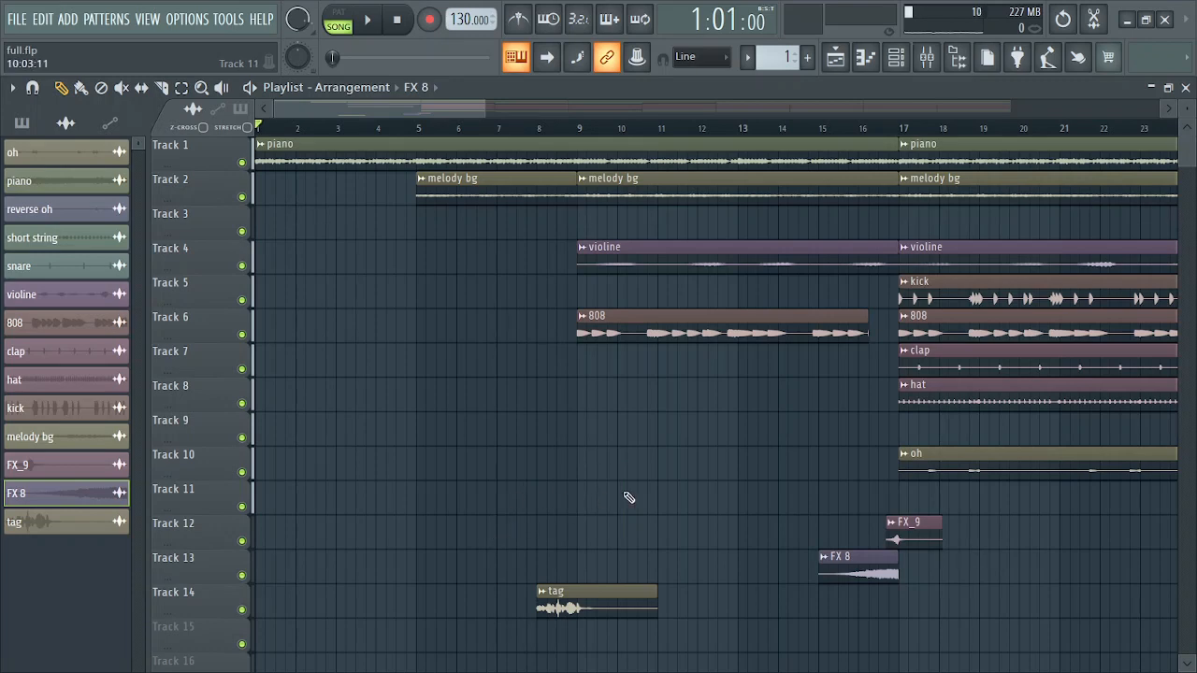
{"action": "key", "text": "space"}
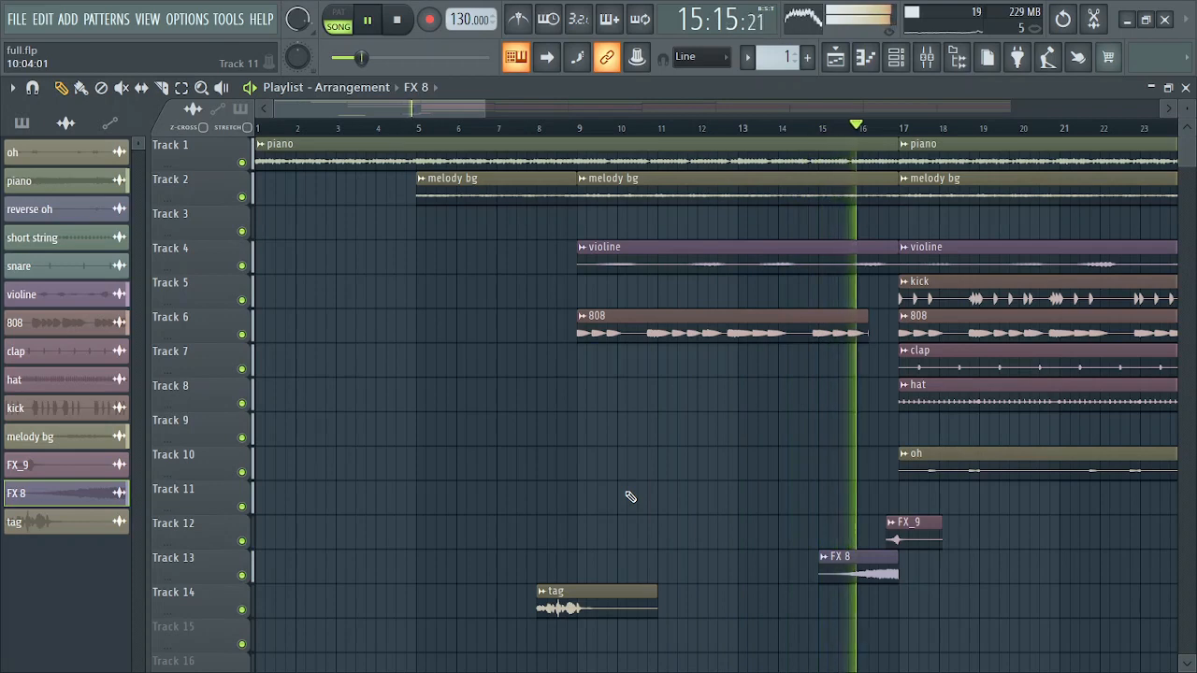
{"action": "key", "text": "space"}
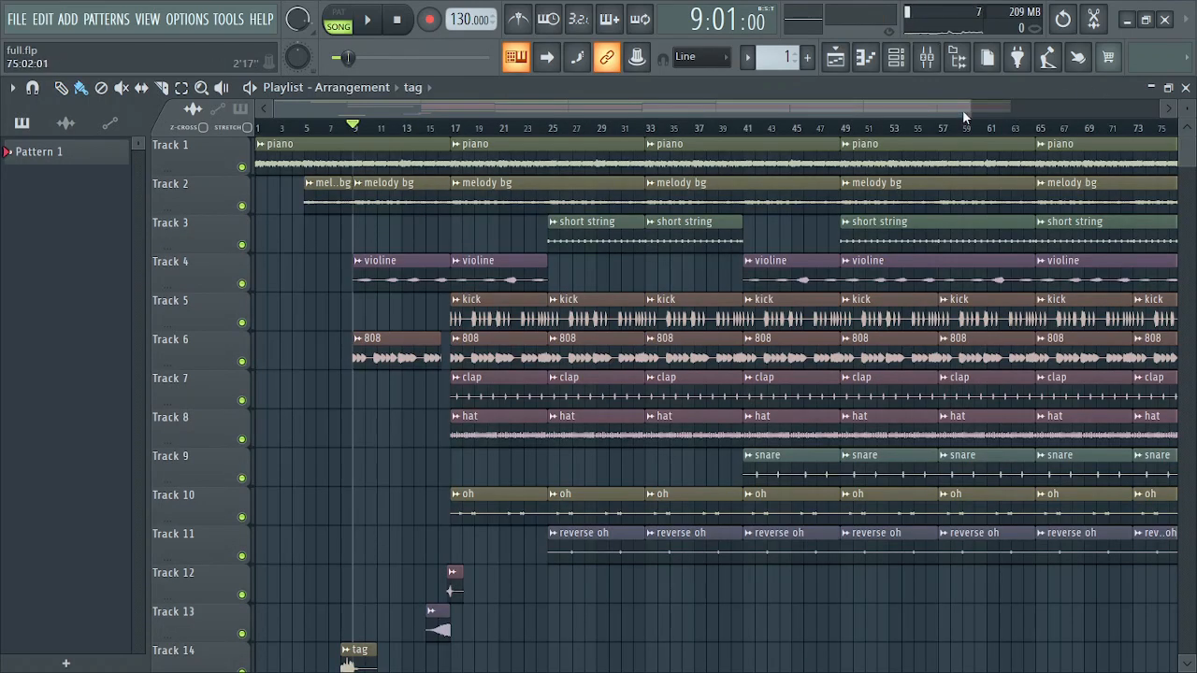
Step: Review the first 33 bars and play the section starting at bar 9, where the violine and 808 enter
{"action": "left_click_drag", "start_coordinate": [968, 110], "coordinate": [585, 203]}
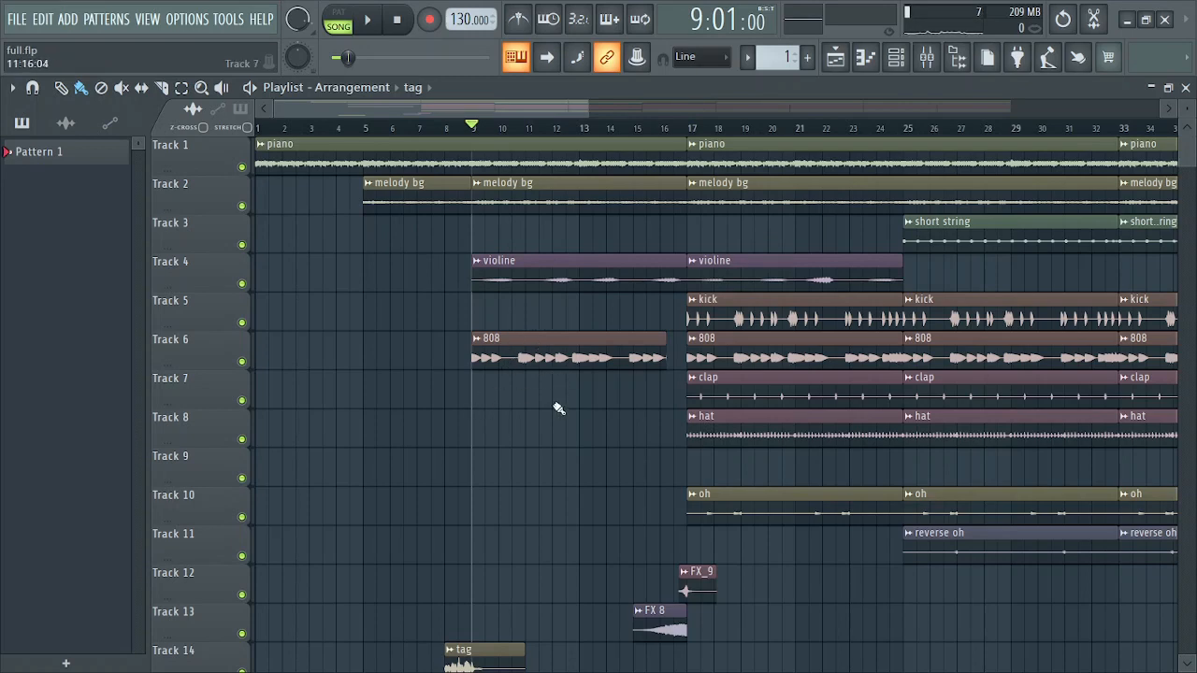
{"action": "scroll", "coordinate": [565, 433], "scroll_direction": "down", "scroll_amount": 3}
{"action": "scroll", "coordinate": [565, 433], "scroll_direction": "up", "scroll_amount": 3}
{"action": "scroll", "coordinate": [576, 413], "scroll_direction": "down", "scroll_amount": 2}
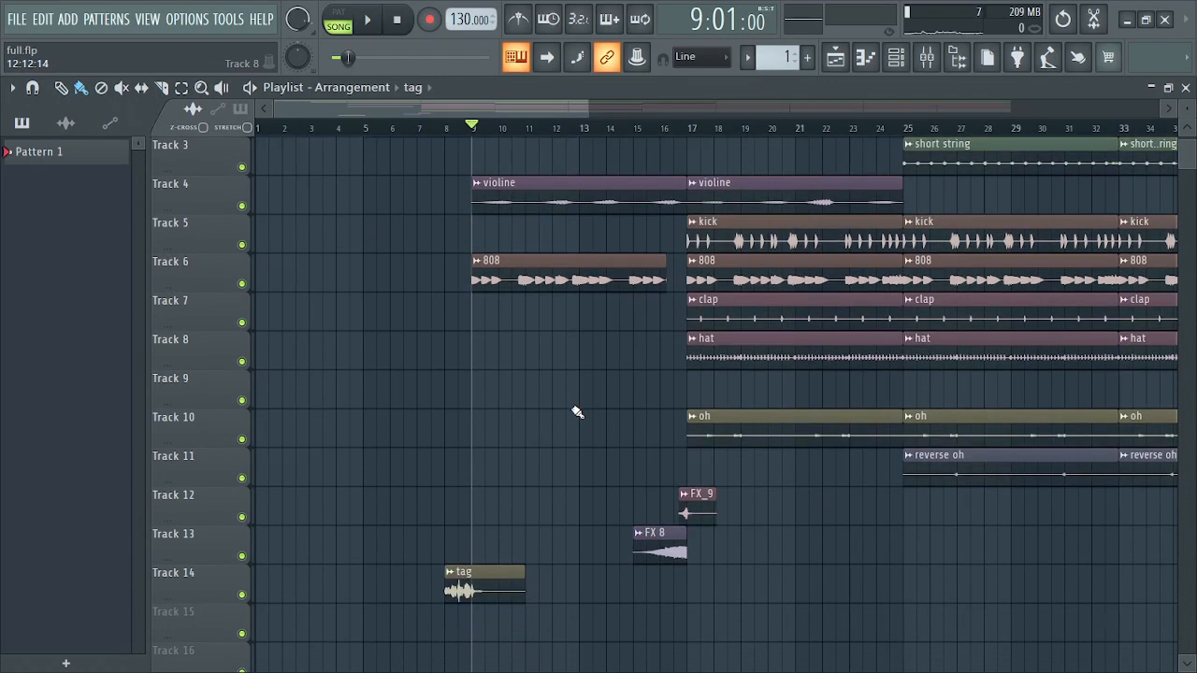
{"action": "key", "text": "space"}
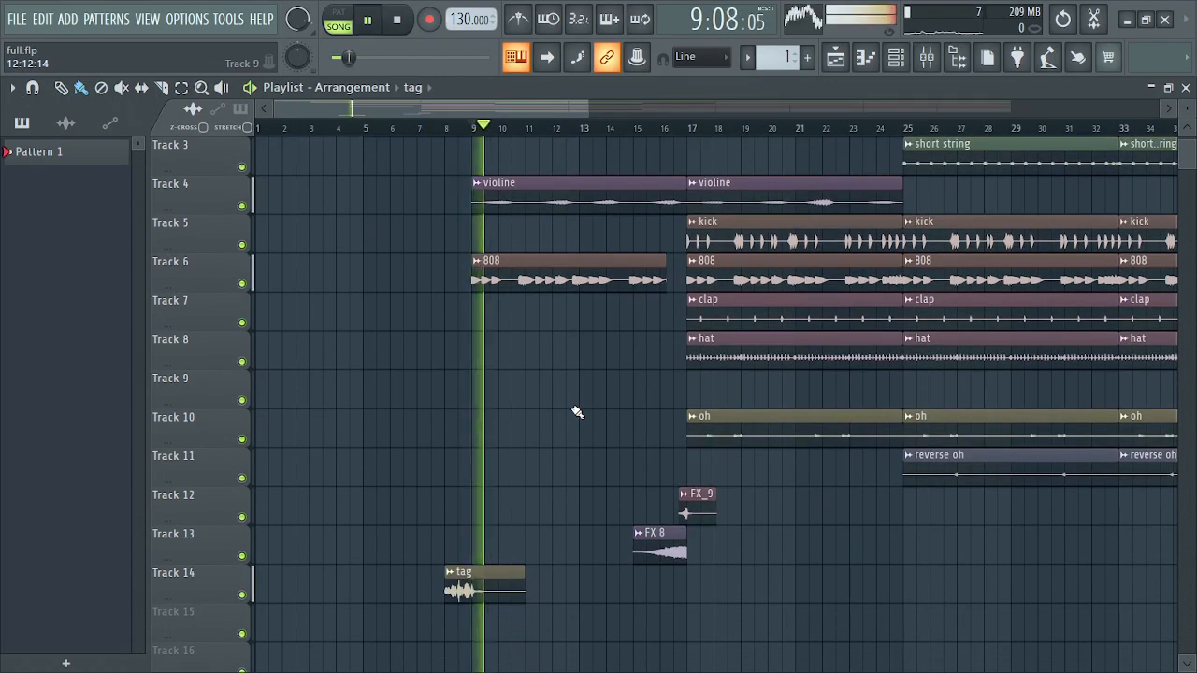
{"action": "key", "text": "space"}
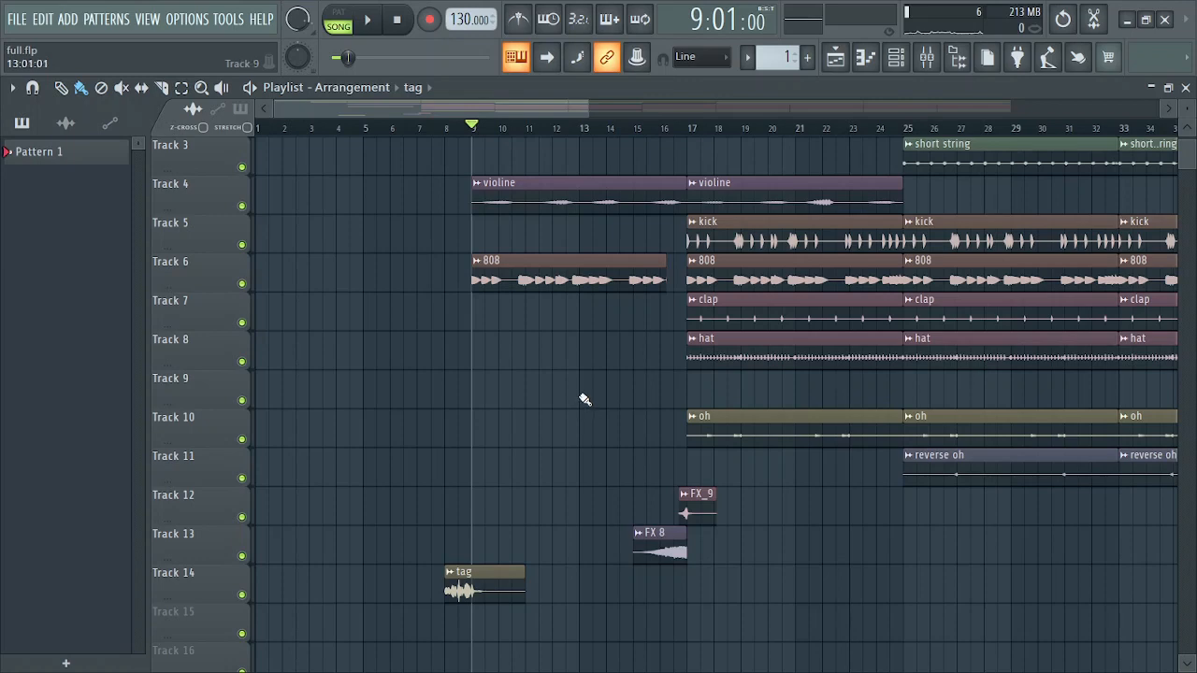
Step: Place the playhead at bar 17 and play the section where the kick, clap and hat enter
{"action": "scroll", "coordinate": [578, 416], "scroll_direction": "up", "scroll_amount": 2}
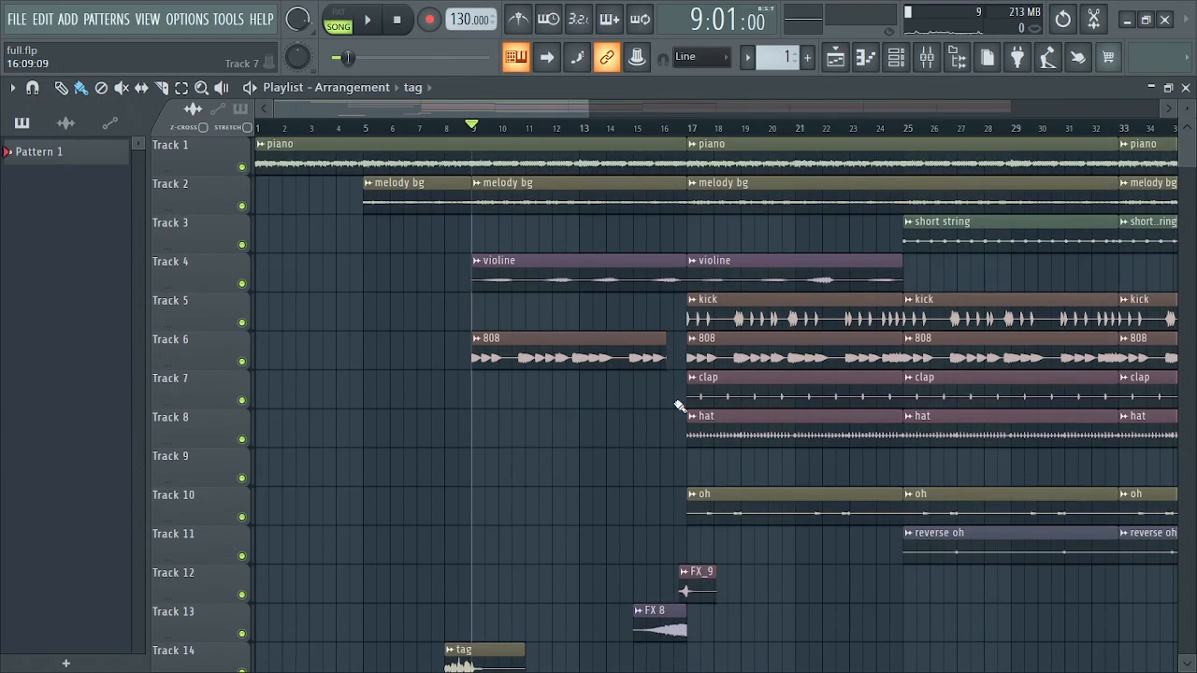
{"action": "left_click", "coordinate": [677, 129]}
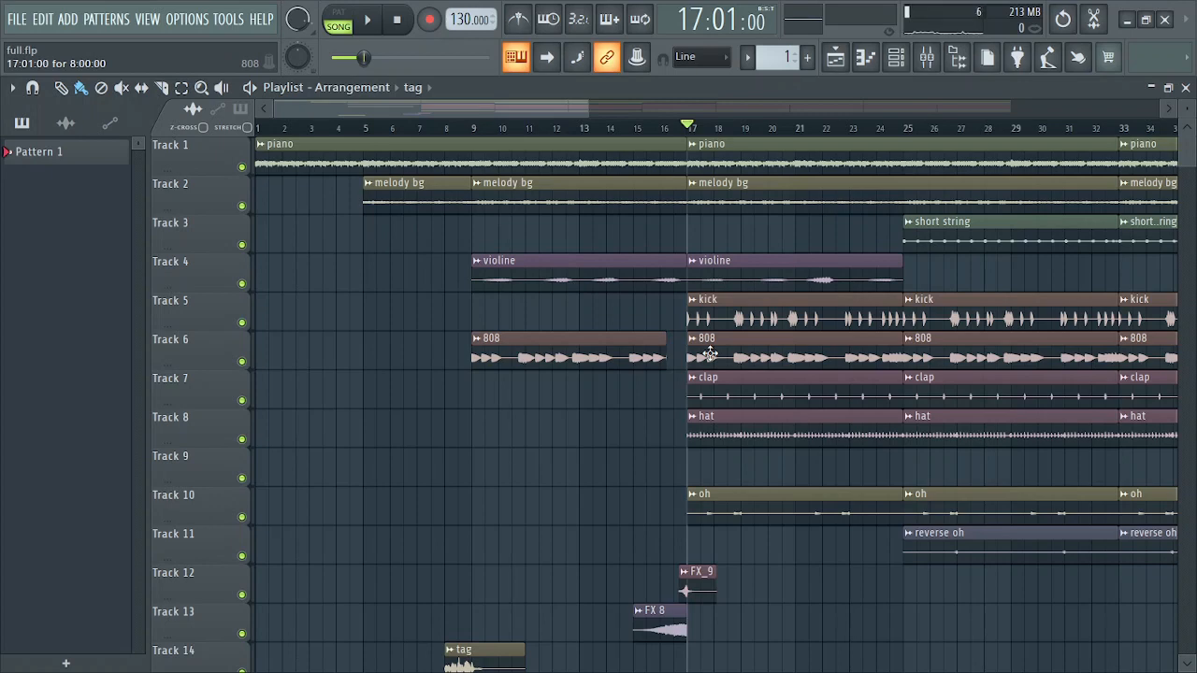
{"action": "key", "text": "space"}
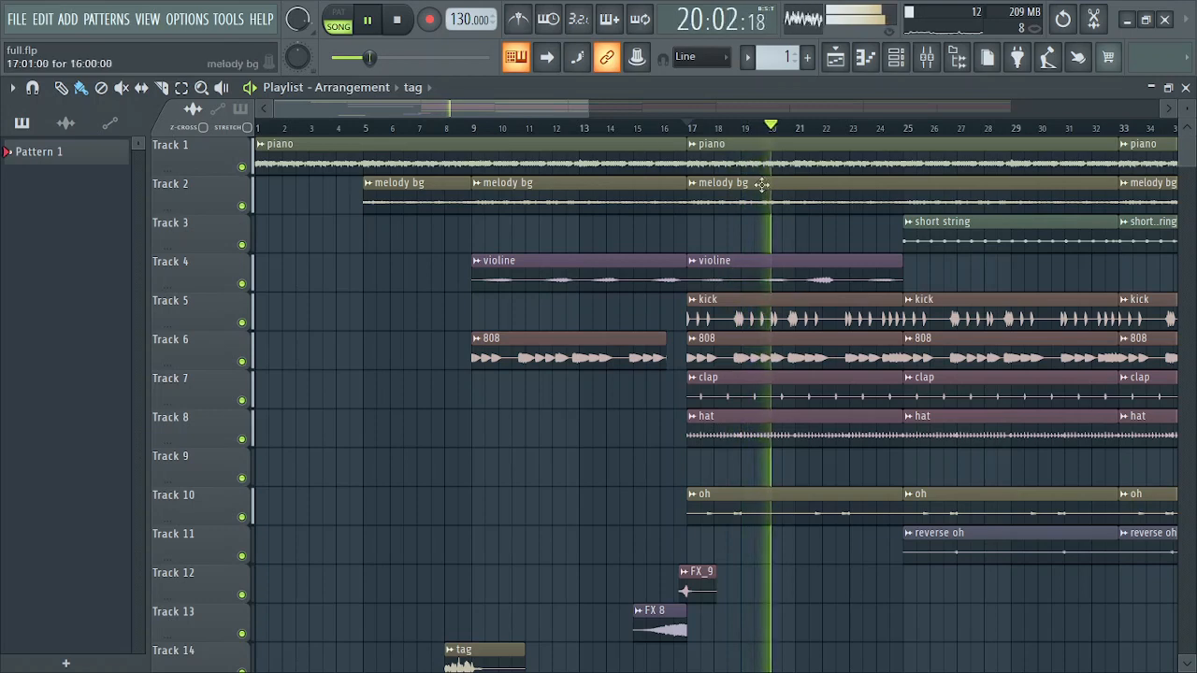
{"action": "key", "text": "space"}
Step: Listen to the change into the short string section, playing from bar 25 and from bar 22
{"action": "left_click_drag", "start_coordinate": [506, 103], "coordinate": [550, 104]}
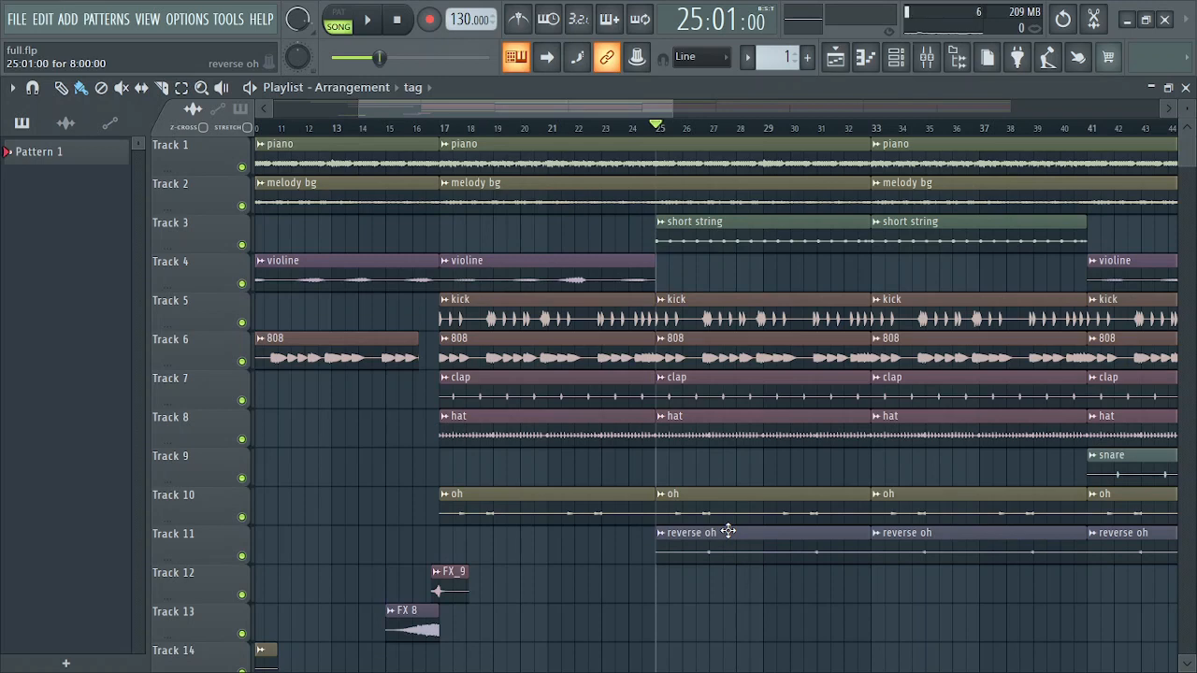
{"action": "key", "text": "space"}
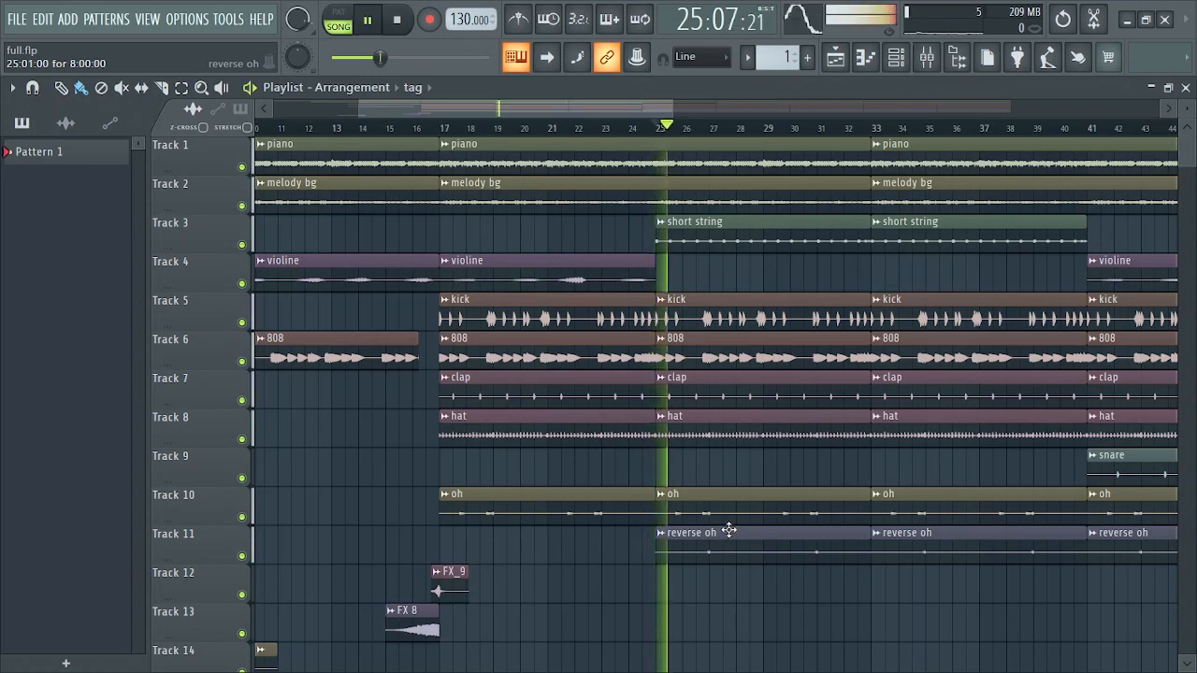
{"action": "key", "text": "space"}
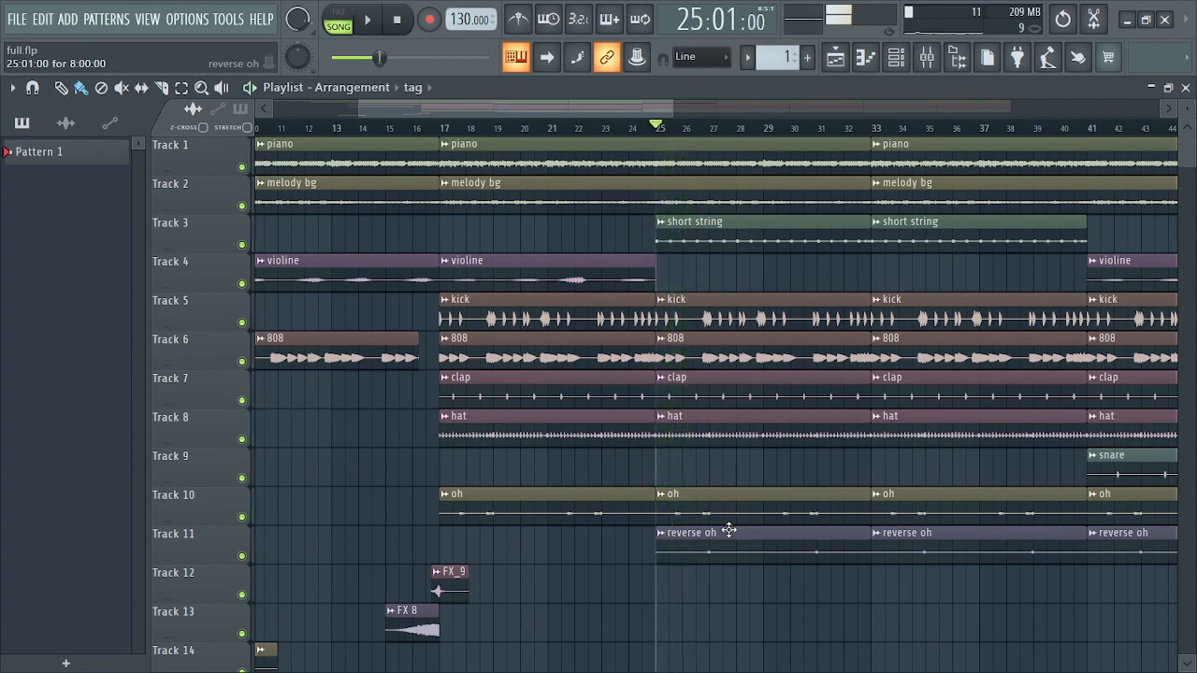
{"action": "left_click", "coordinate": [579, 131]}
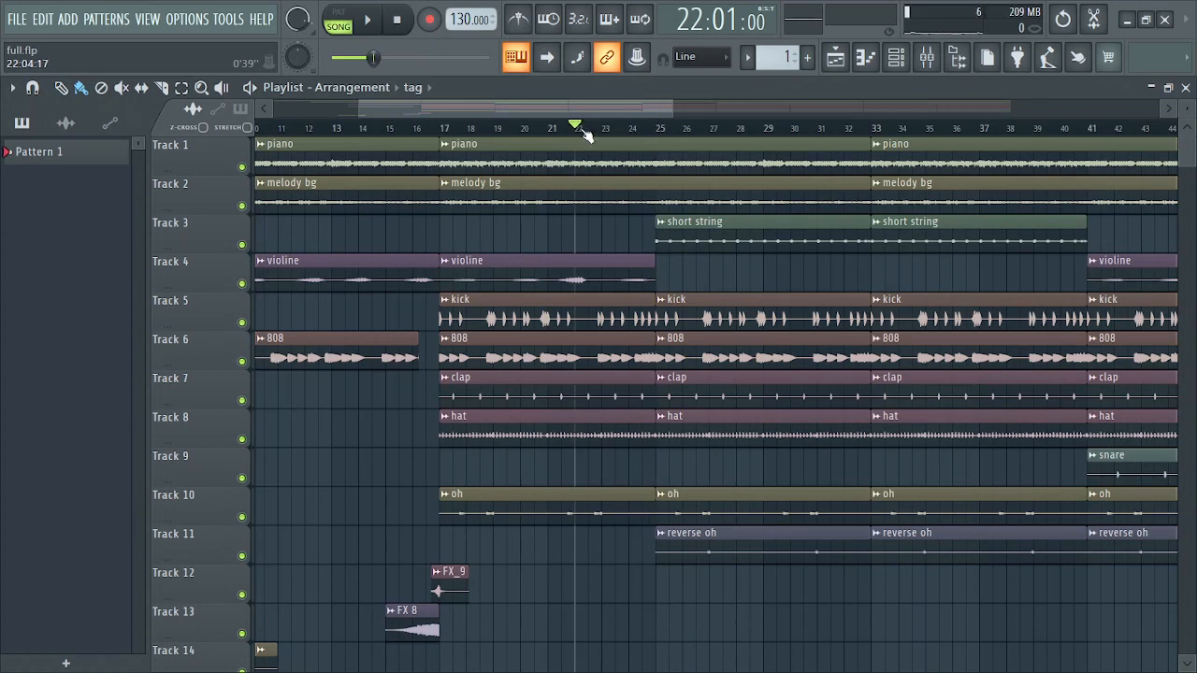
{"action": "key", "text": "space"}
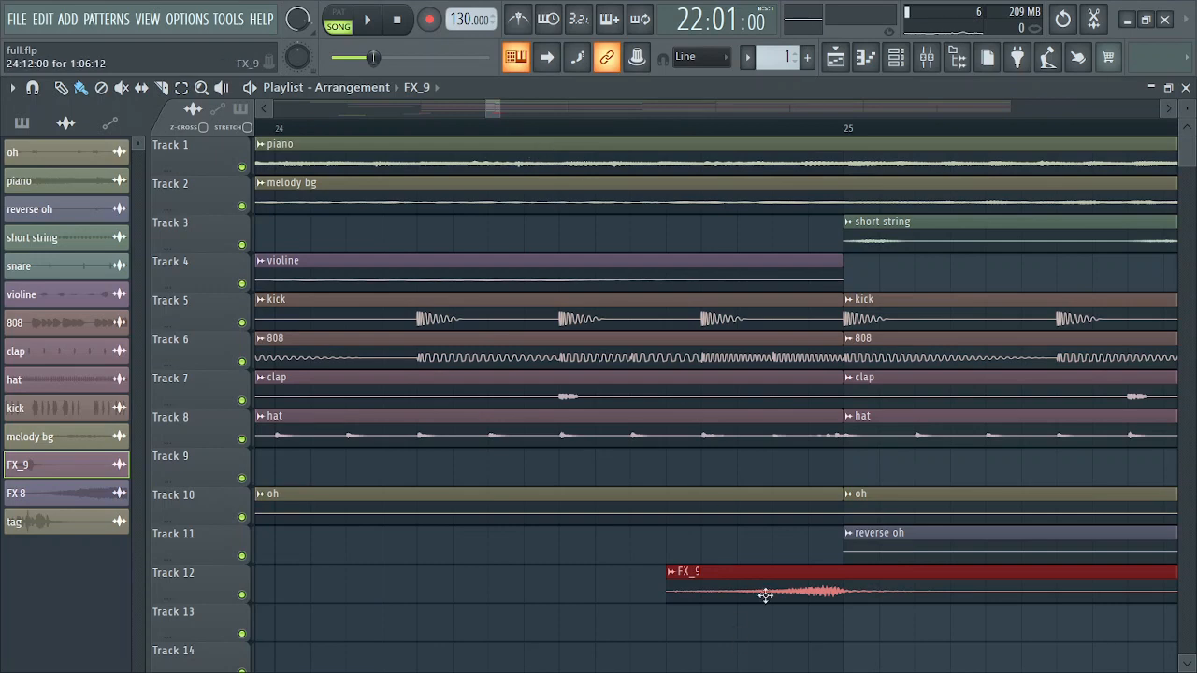
Step: Place the playhead at 24:09 and play the FX_9 transition into bar 25
{"action": "left_click", "coordinate": [568, 134]}
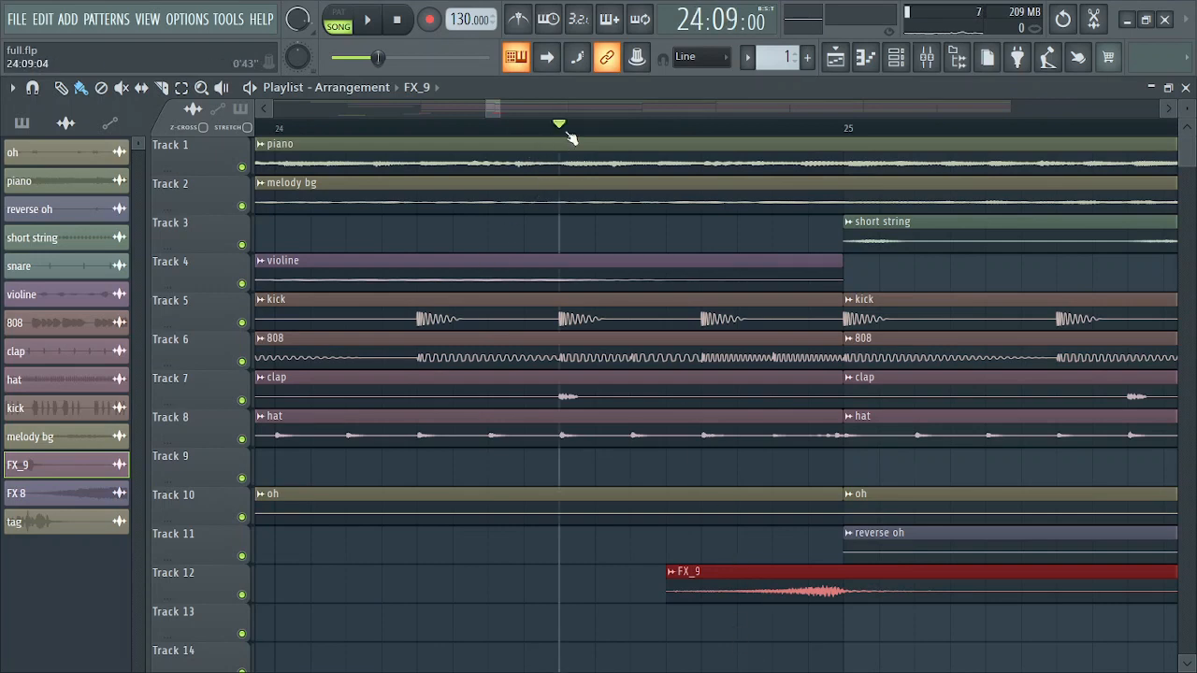
{"action": "key", "text": "space"}
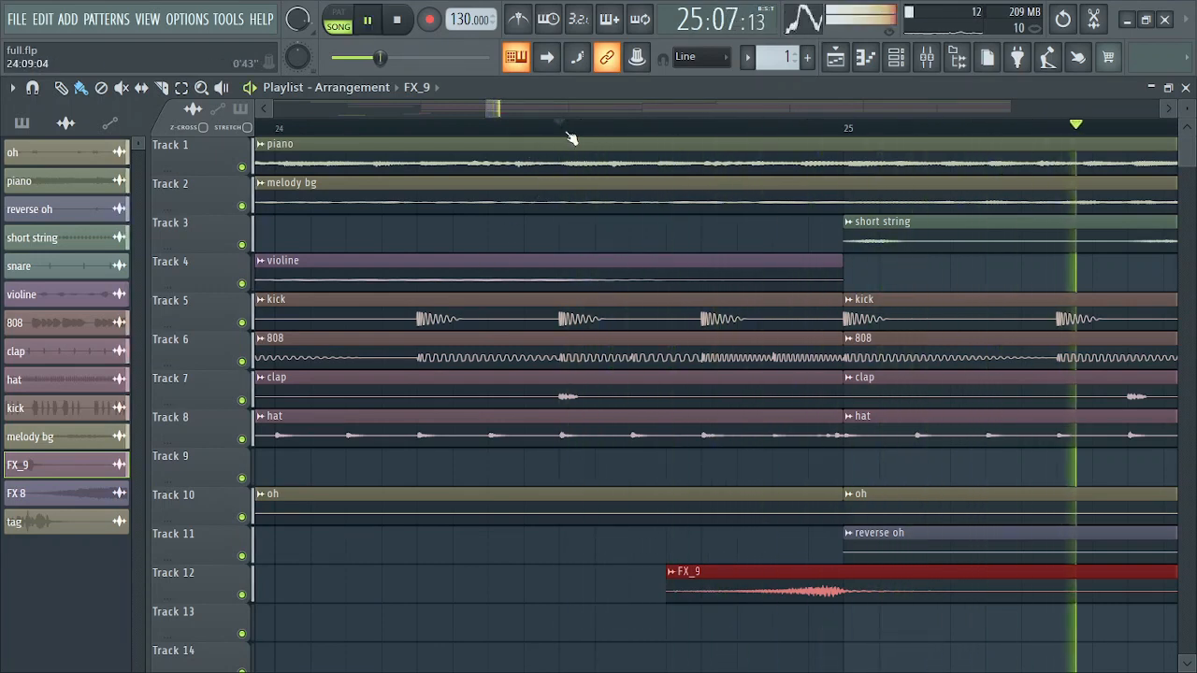
{"action": "key", "text": "space"}
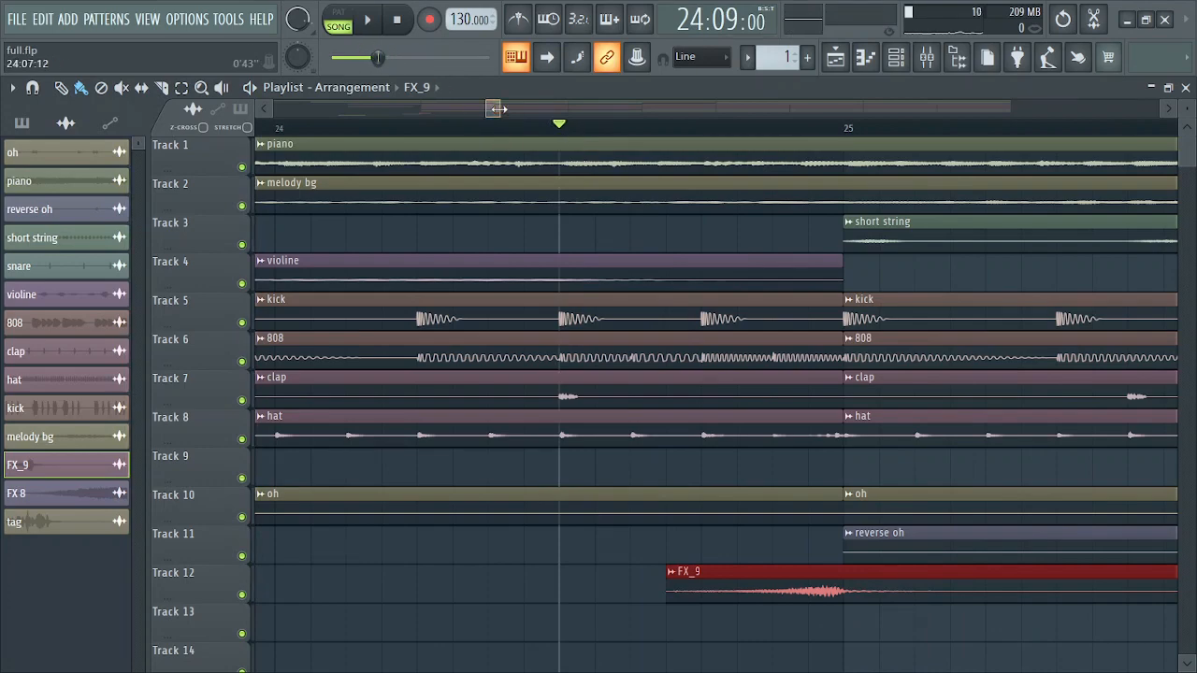
Step: Show bars 17 to 41 and play the FX_9 transition on into the short string section
{"action": "left_click_drag", "start_coordinate": [496, 110], "coordinate": [257, 109]}
{"action": "left_click_drag", "start_coordinate": [631, 106], "coordinate": [566, 129]}
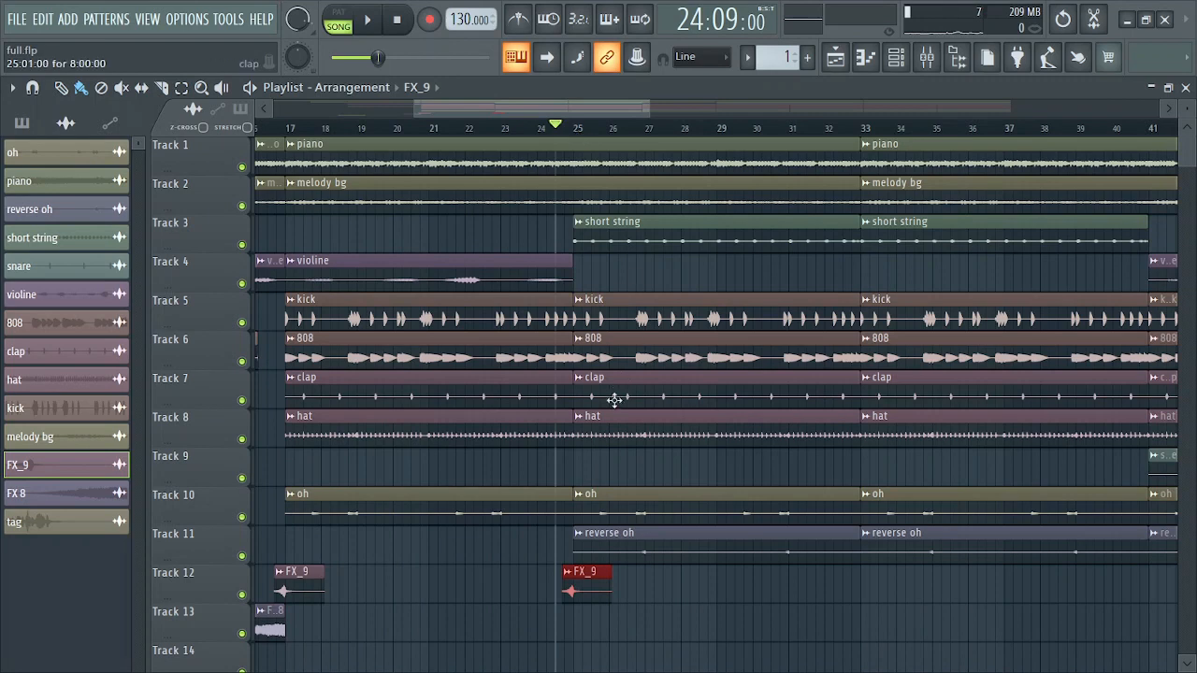
{"action": "key", "text": "space"}
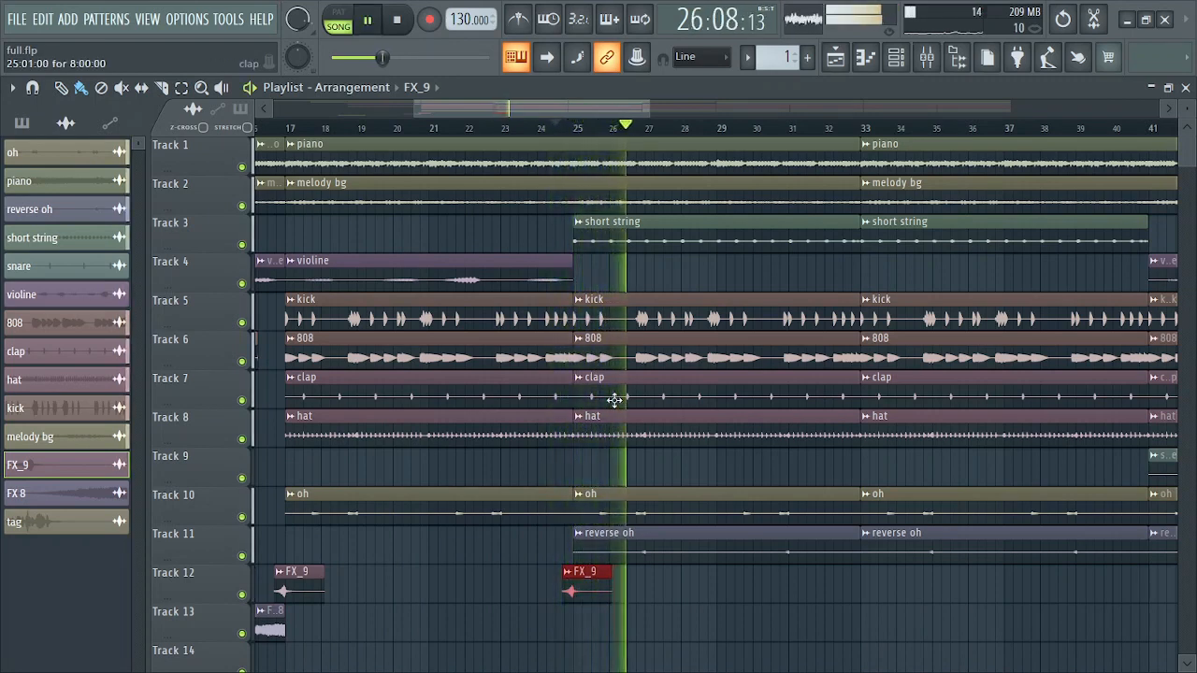
Step: Place the playhead at 31:09 and play the short string section on past bar 33
{"action": "key", "text": "space"}
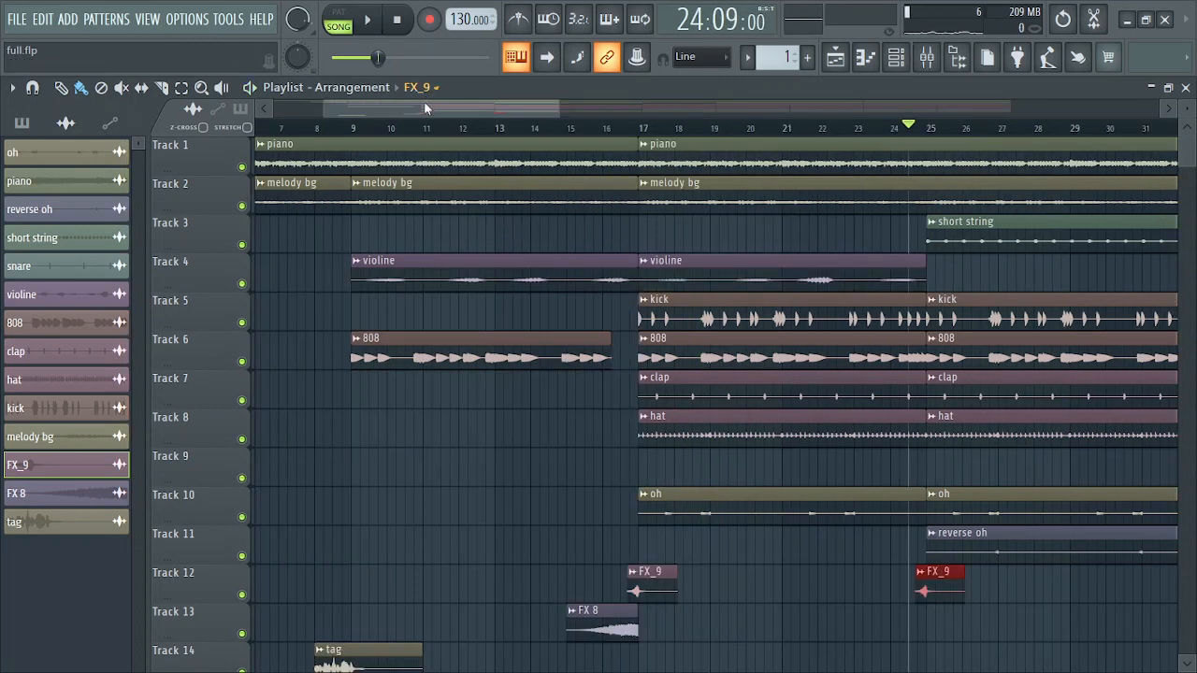
{"action": "left_click_drag", "start_coordinate": [423, 105], "coordinate": [600, 107]}
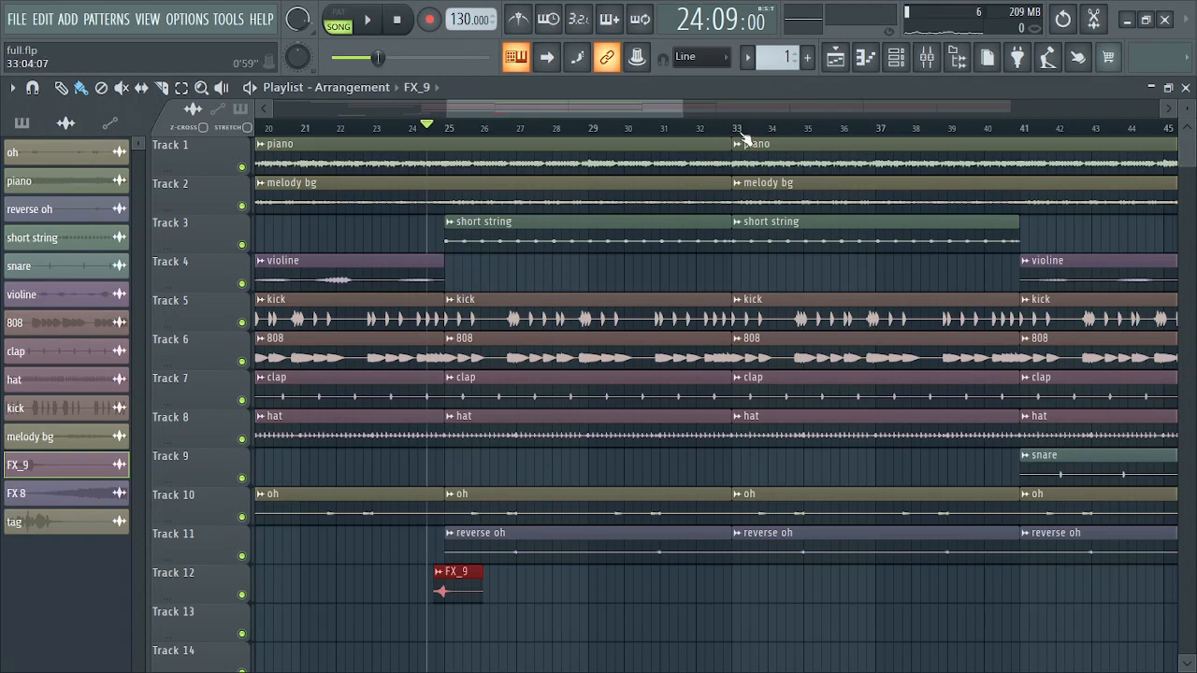
{"action": "left_click_drag", "start_coordinate": [736, 133], "coordinate": [682, 134]}
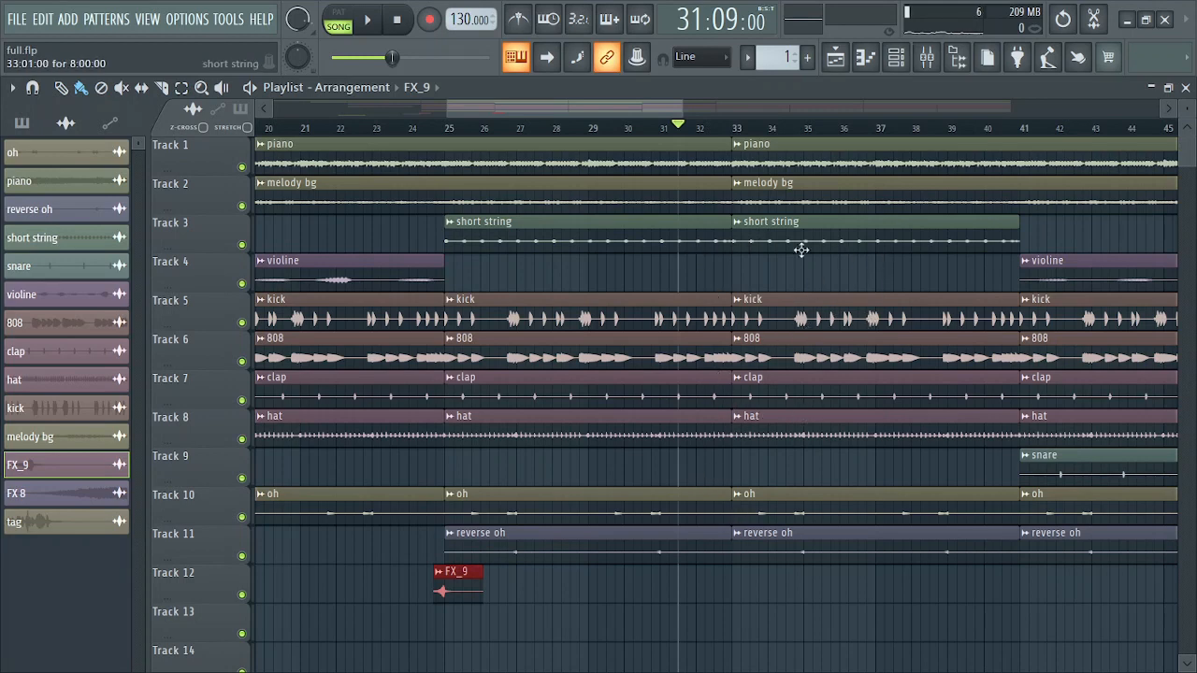
{"action": "key", "text": "space"}
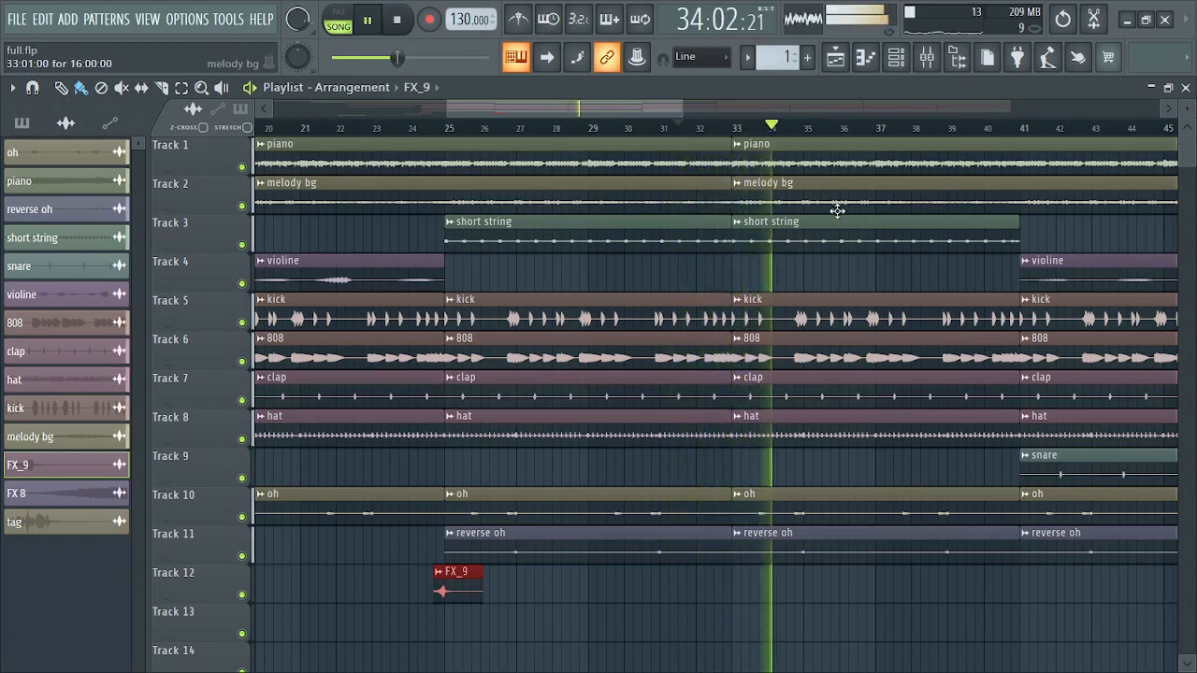
{"action": "key", "text": "space"}
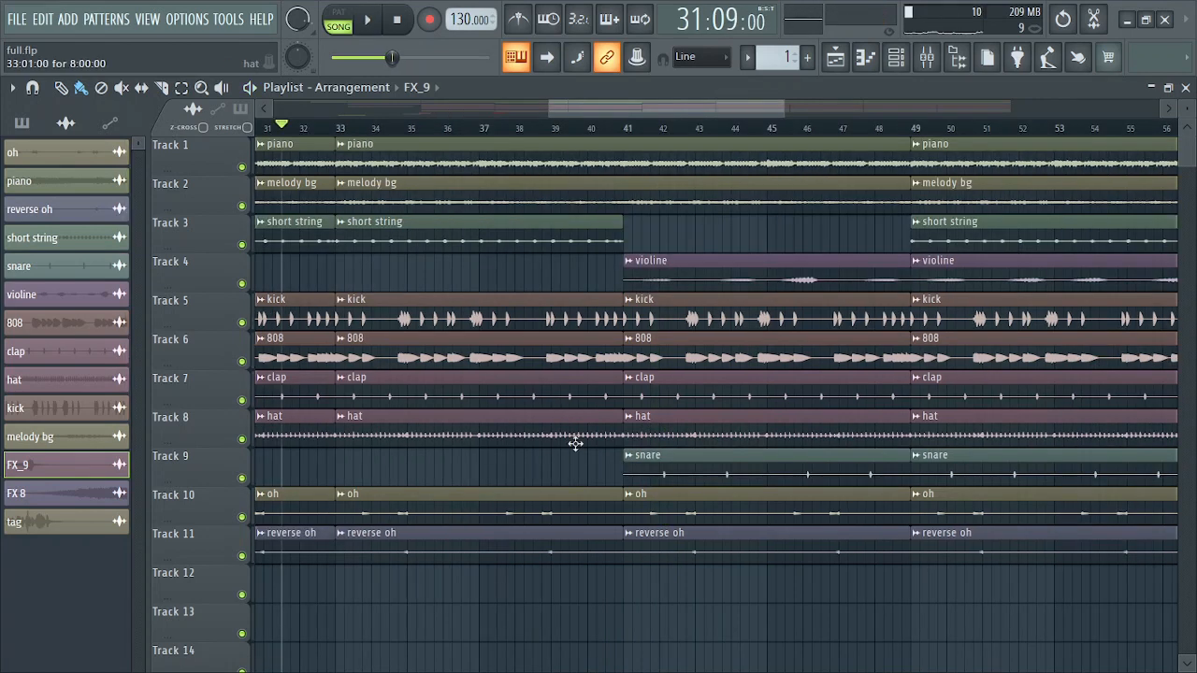
Step: Slice the hat clip at bar 39 and delete its part from bar 39 to bar 41
{"action": "left_click", "coordinate": [168, 90]}
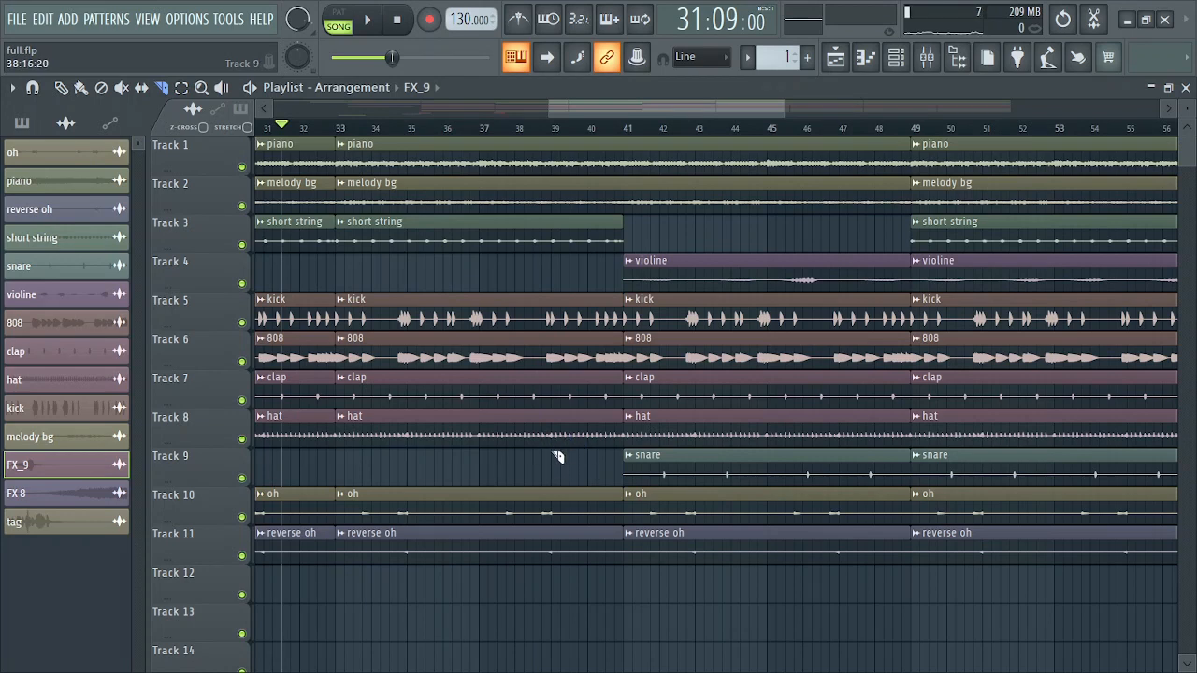
{"action": "mouse_move", "coordinate": [557, 457]}
{"action": "left_mouse_down"}
{"action": "mouse_move", "coordinate": [567, 407]}
{"action": "mouse_move", "coordinate": [560, 415]}
{"action": "left_mouse_up"}
{"action": "key", "text": "p"}
{"action": "right_click", "coordinate": [559, 432]}
Step: Place the playhead at bar 38 and play through the hat gap into the section at bar 41
{"action": "left_click", "coordinate": [521, 128]}
{"action": "key", "text": "space"}
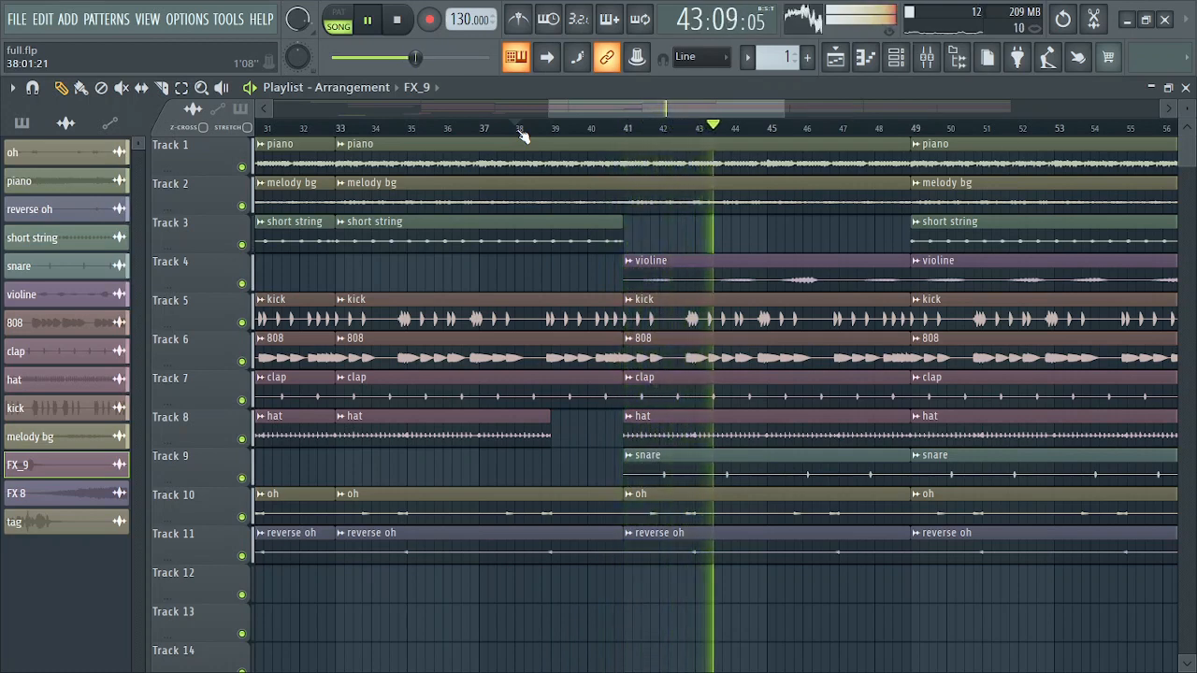
{"action": "key", "text": "space"}
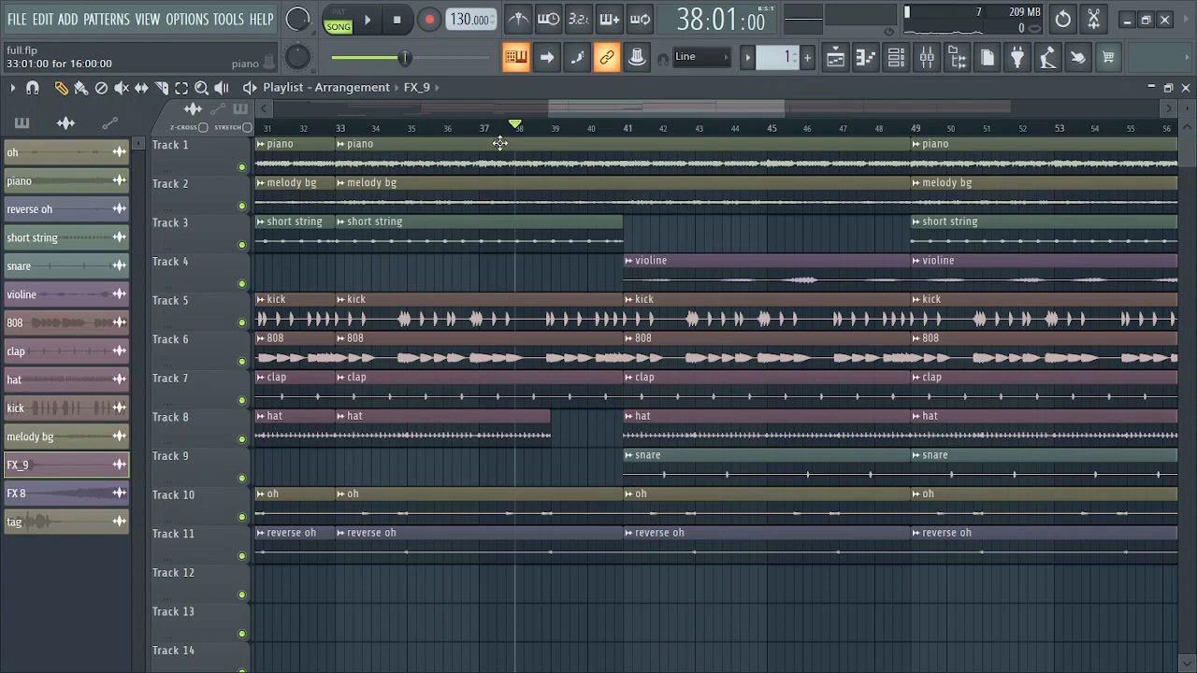
{"action": "key", "text": "space"}
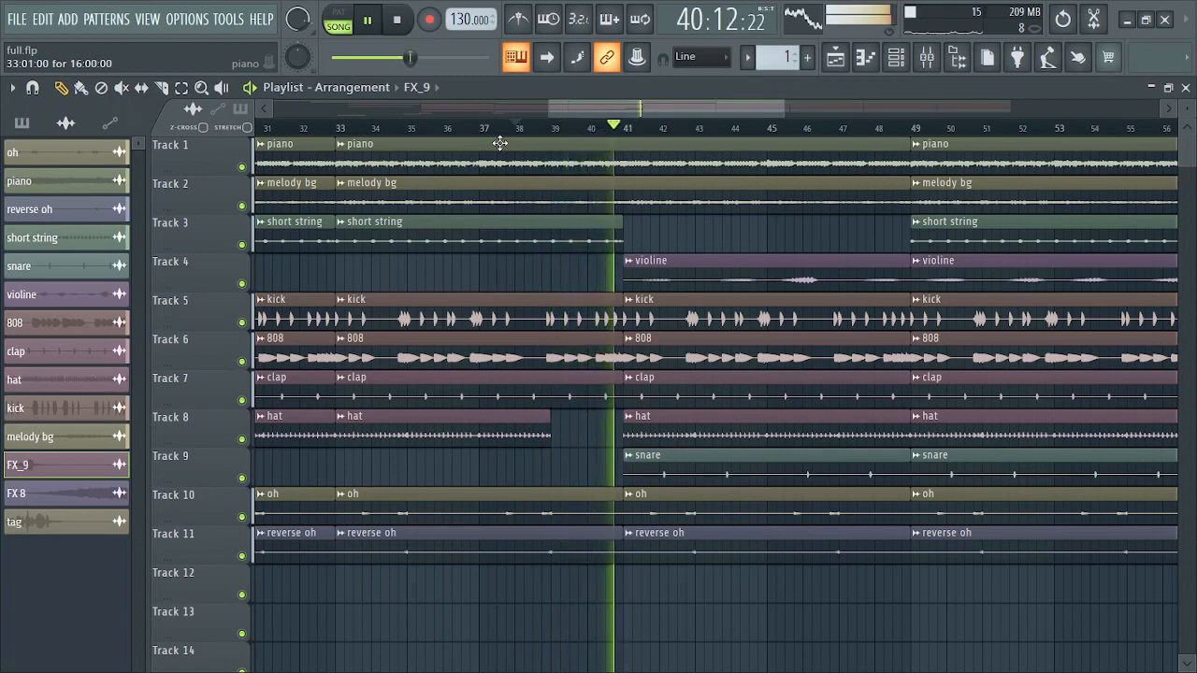
{"action": "key", "text": "space"}
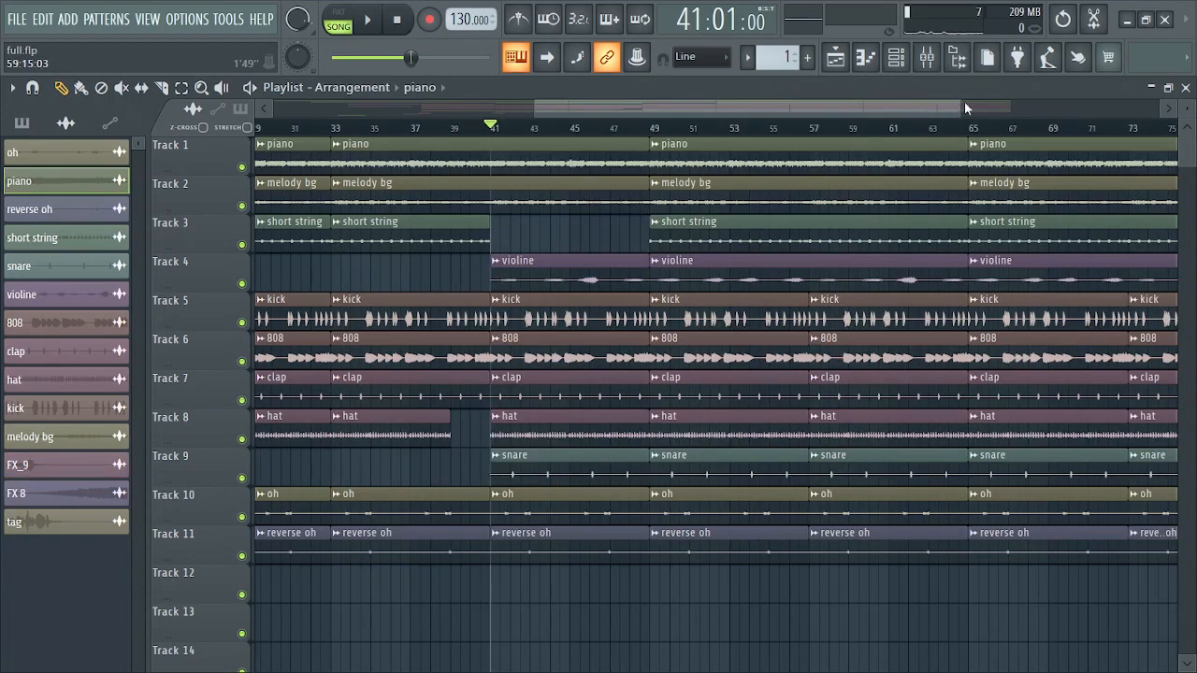
Step: Place the playhead at bar 41 and play the section where the violine and snare enter
{"action": "left_click_drag", "start_coordinate": [964, 107], "coordinate": [691, 99]}
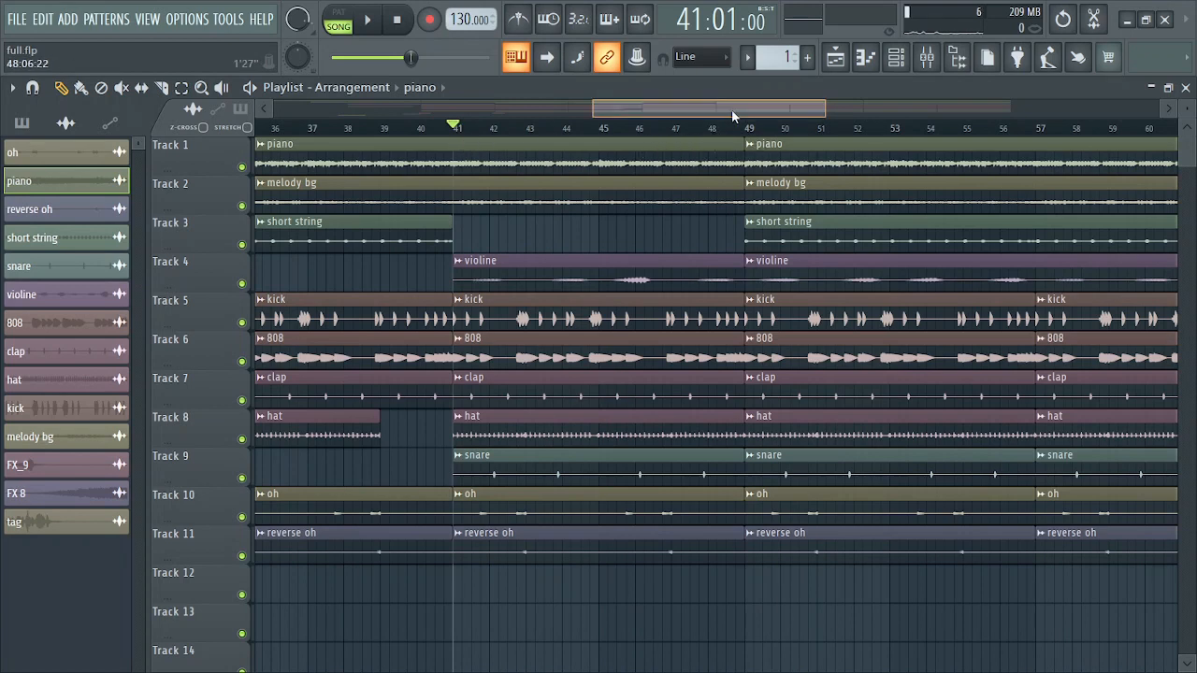
{"action": "left_click", "coordinate": [380, 127]}
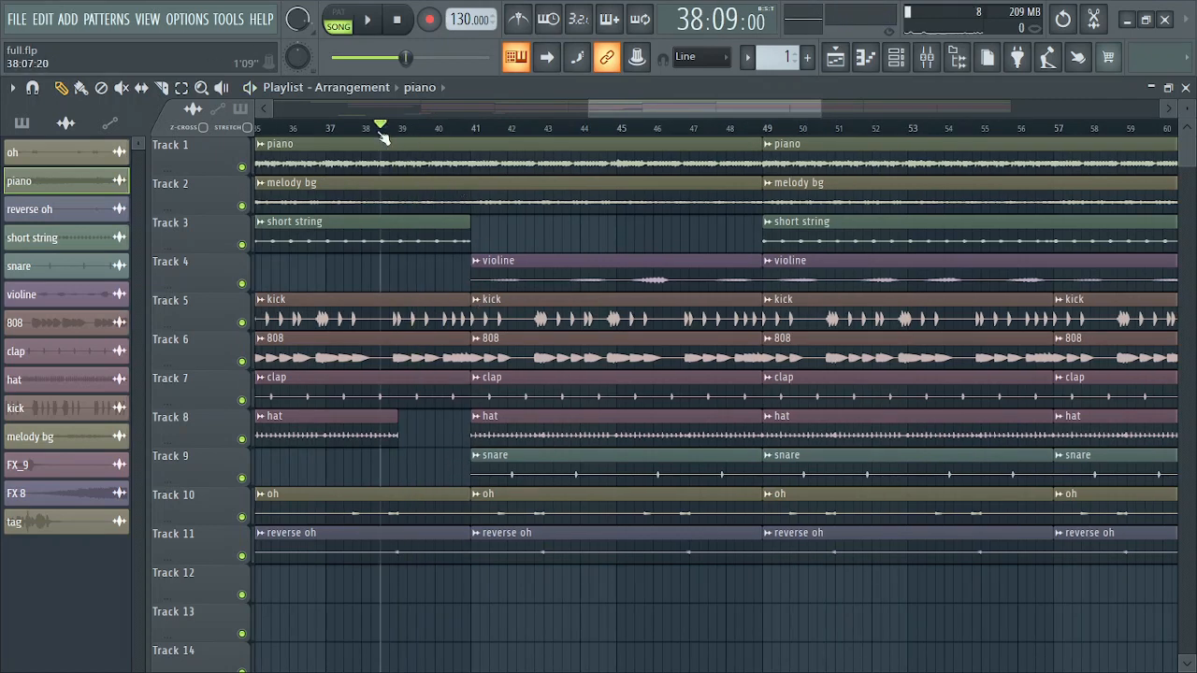
{"action": "left_click_drag", "start_coordinate": [384, 135], "coordinate": [473, 129]}
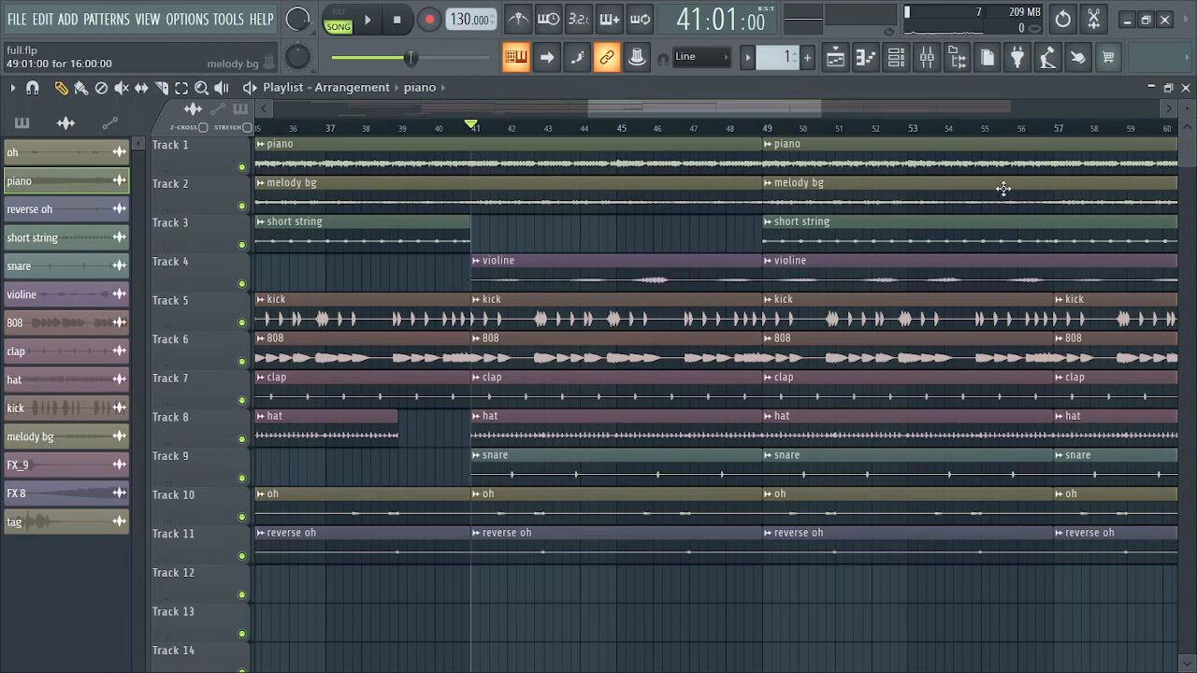
{"action": "key", "text": "space"}
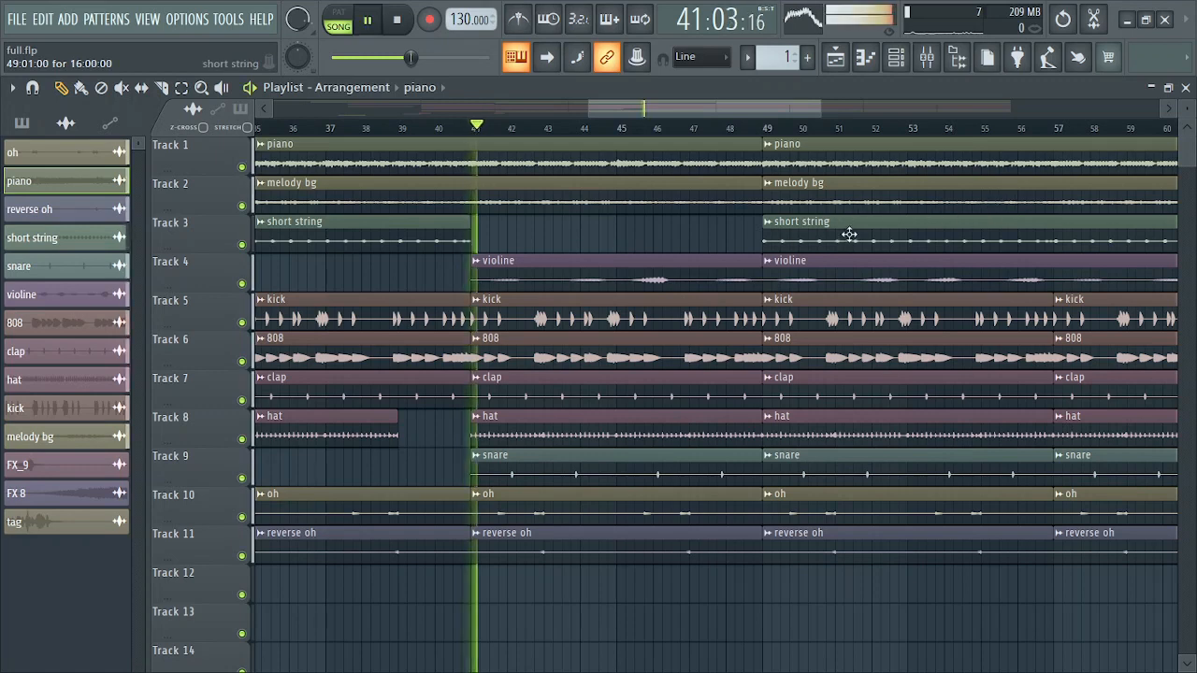
Step: Slice the short string clip at bar 57, delete its part from bar 49 to bar 57 and stop playback
{"action": "left_click", "coordinate": [161, 87]}
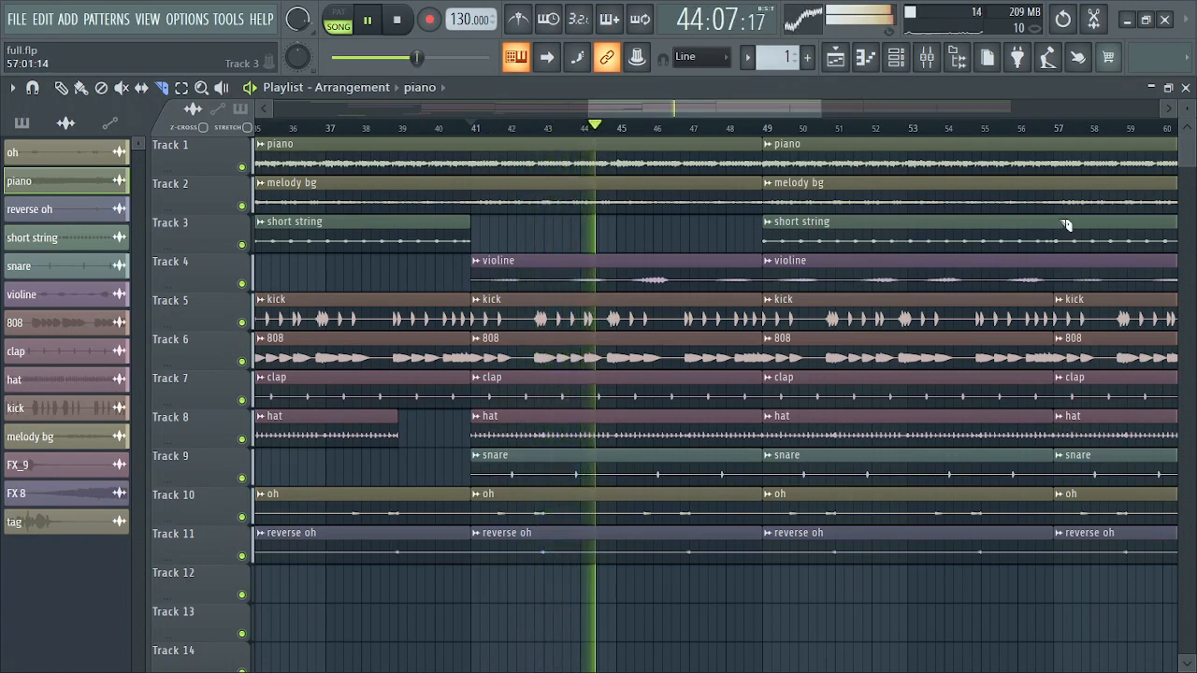
{"action": "mouse_move", "coordinate": [1064, 211]}
{"action": "left_mouse_down"}
{"action": "mouse_move", "coordinate": [1057, 245]}
{"action": "mouse_move", "coordinate": [1047, 234]}
{"action": "mouse_move", "coordinate": [1062, 231]}
{"action": "mouse_move", "coordinate": [1057, 245]}
{"action": "left_mouse_up"}
{"action": "right_click", "coordinate": [935, 233]}
{"action": "key", "text": "space"}
{"action": "key", "text": "p"}
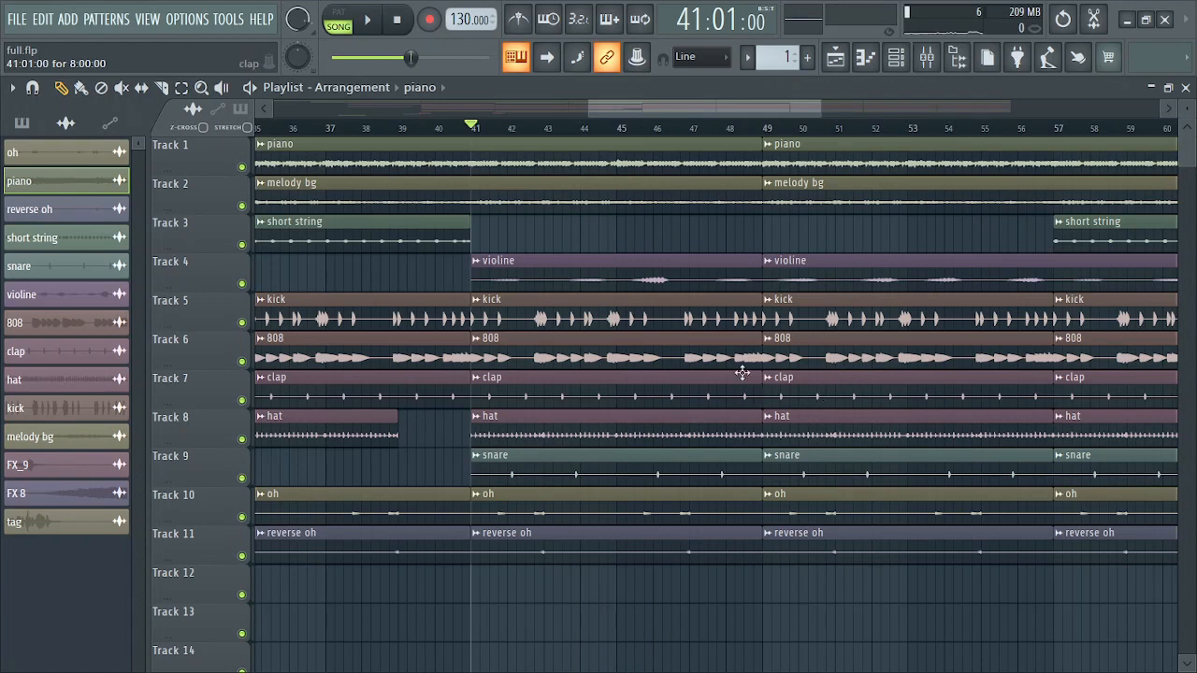
Step: Slice the kick, 808, clap, hat, snare, oh and reverse oh clips at 48:09
{"action": "left_click", "coordinate": [167, 86]}
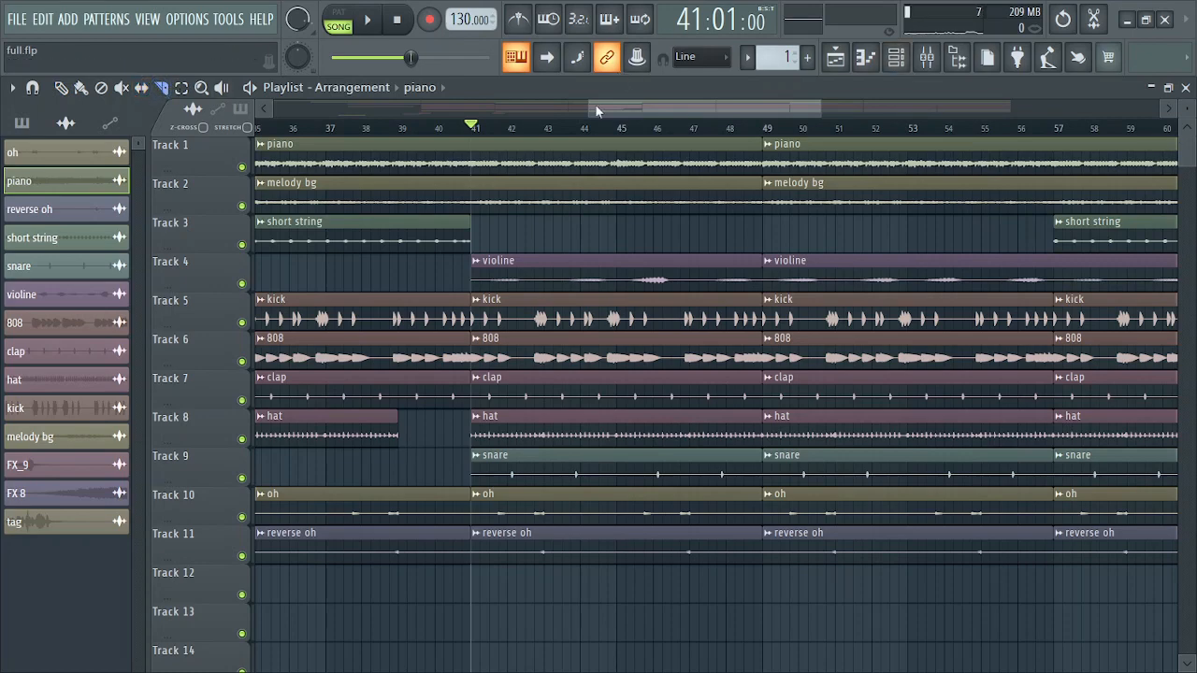
{"action": "left_click_drag", "start_coordinate": [589, 108], "coordinate": [729, 123]}
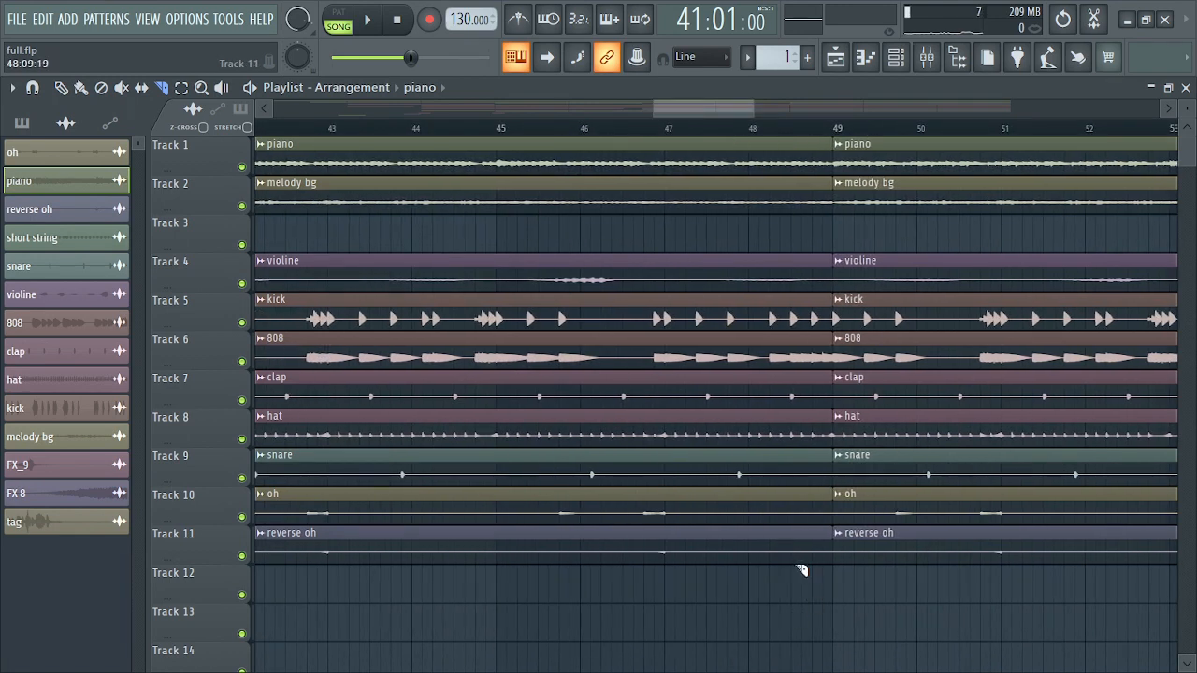
{"action": "left_click_drag", "start_coordinate": [801, 573], "coordinate": [801, 304]}
{"action": "left_click_drag", "start_coordinate": [801, 304], "coordinate": [796, 305]}
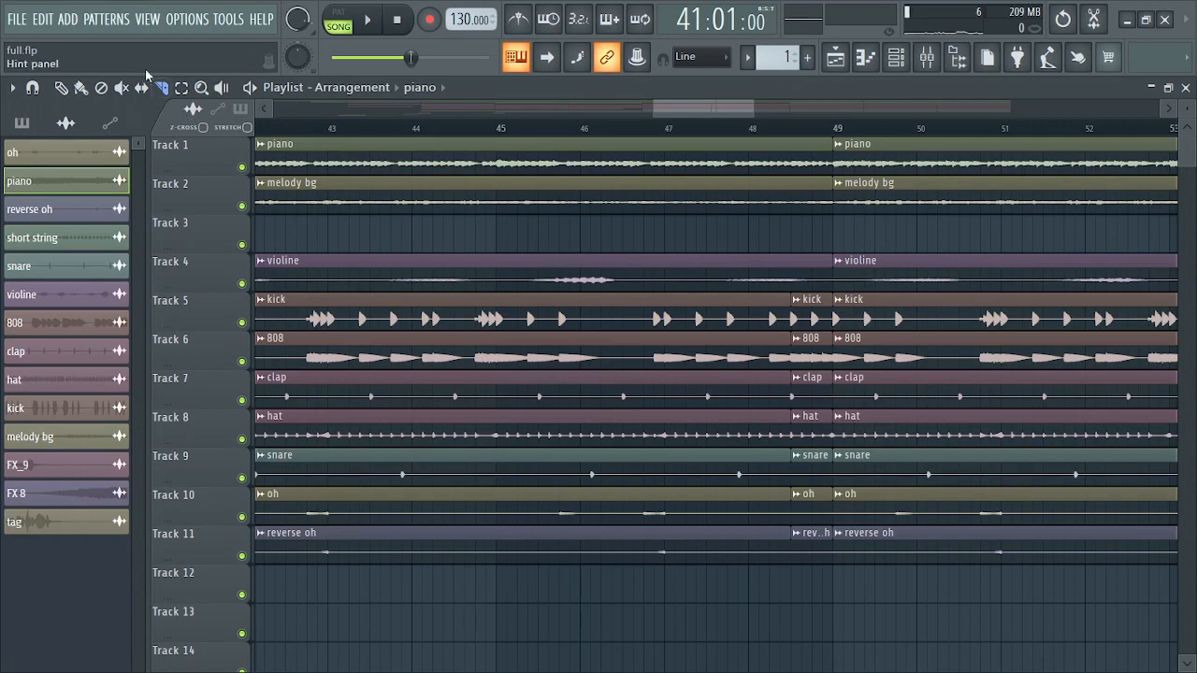
Step: Delete the half-bar pieces before bar 49 on tracks 5 to 11 and play the drum dropout from bar 47
{"action": "left_click", "coordinate": [60, 88]}
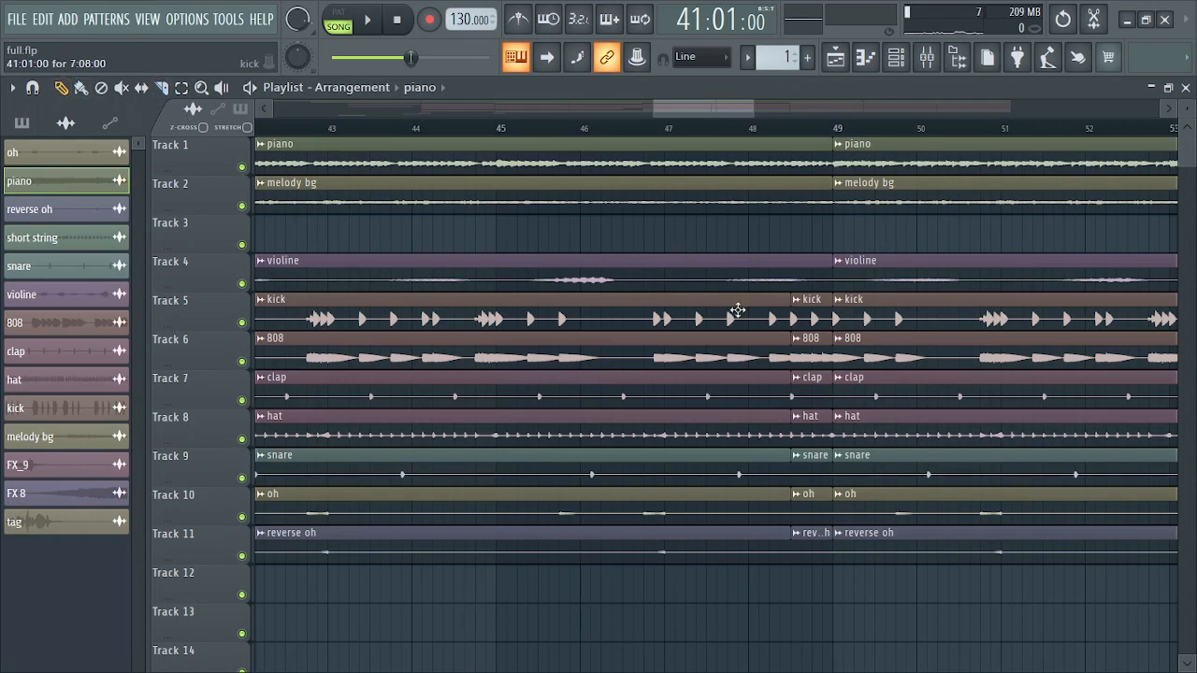
{"action": "right_click", "coordinate": [810, 304]}
{"action": "right_click", "coordinate": [810, 342]}
{"action": "right_click", "coordinate": [810, 382]}
{"action": "right_click", "coordinate": [808, 420]}
{"action": "right_click", "coordinate": [806, 460]}
{"action": "right_click", "coordinate": [806, 497]}
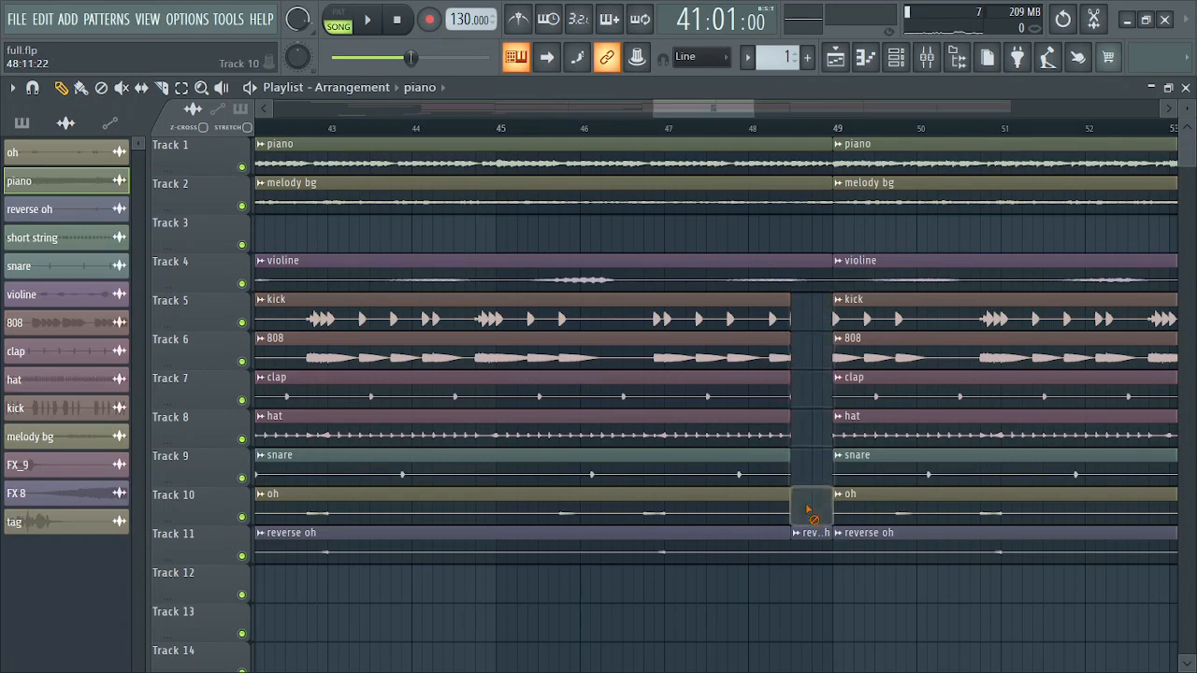
{"action": "right_click", "coordinate": [804, 537]}
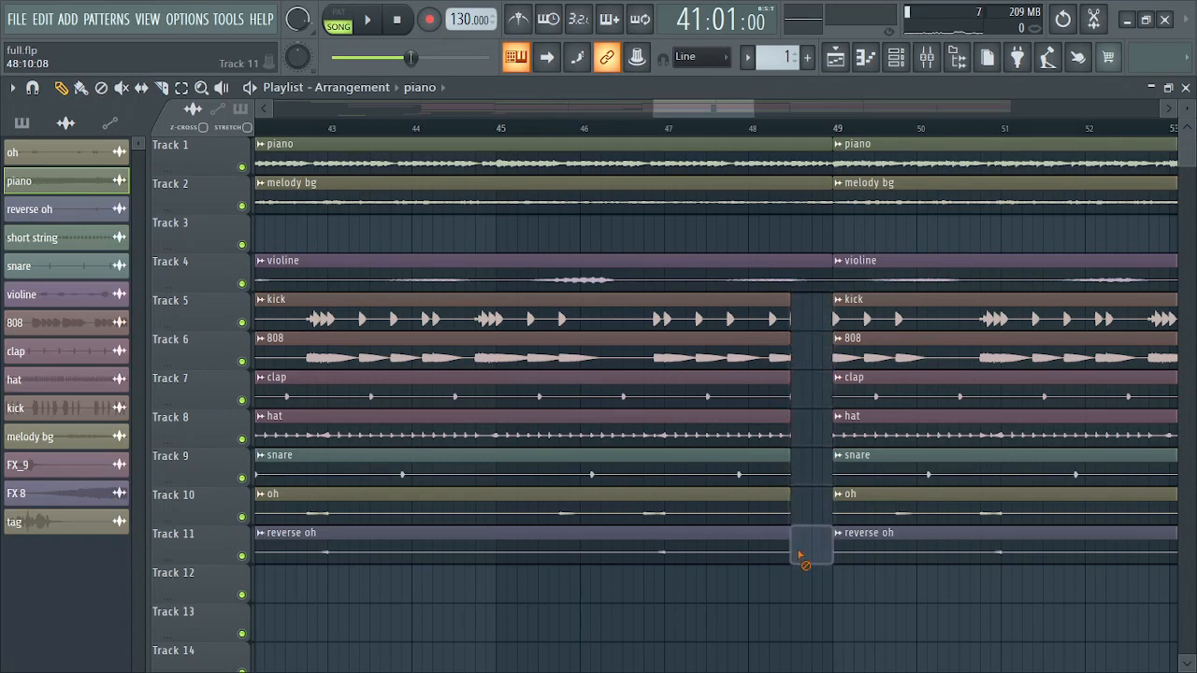
{"action": "left_click", "coordinate": [675, 129]}
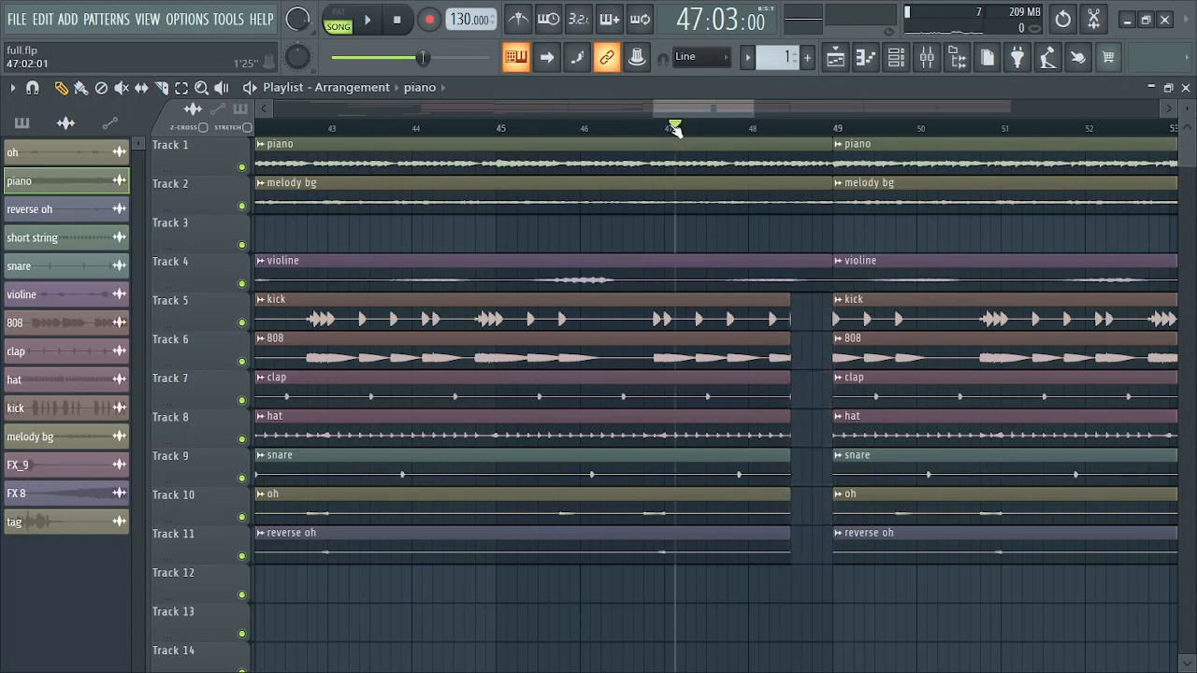
{"action": "key", "text": "space"}
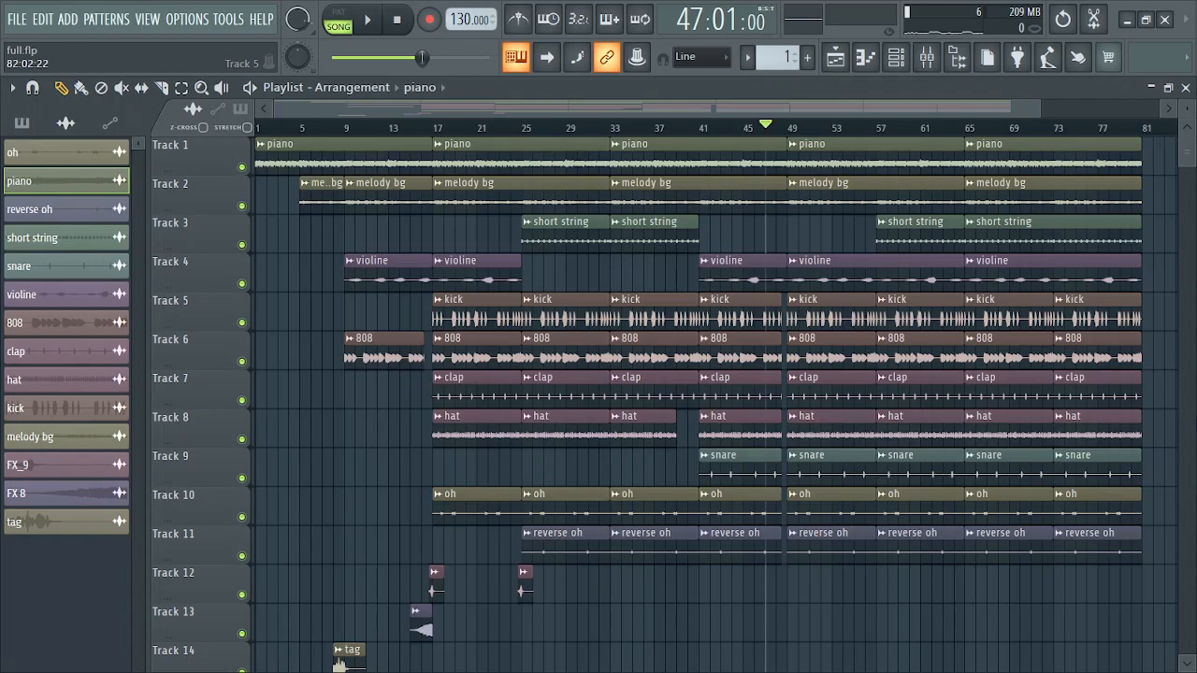
Step: Select the arrangement clips from bar 9 to bar 57 and duplicate them starting at bar 57
{"action": "left_click_drag", "start_coordinate": [338, 664], "coordinate": [953, 589]}
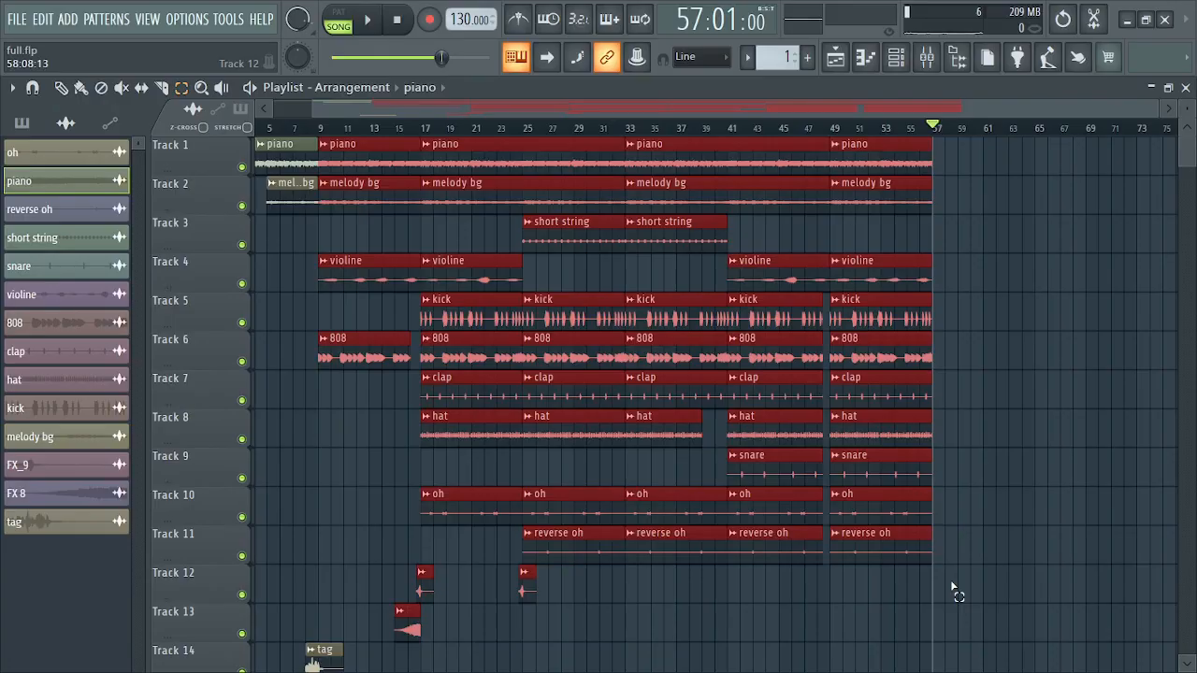
{"action": "key", "text": "ctrl+b"}
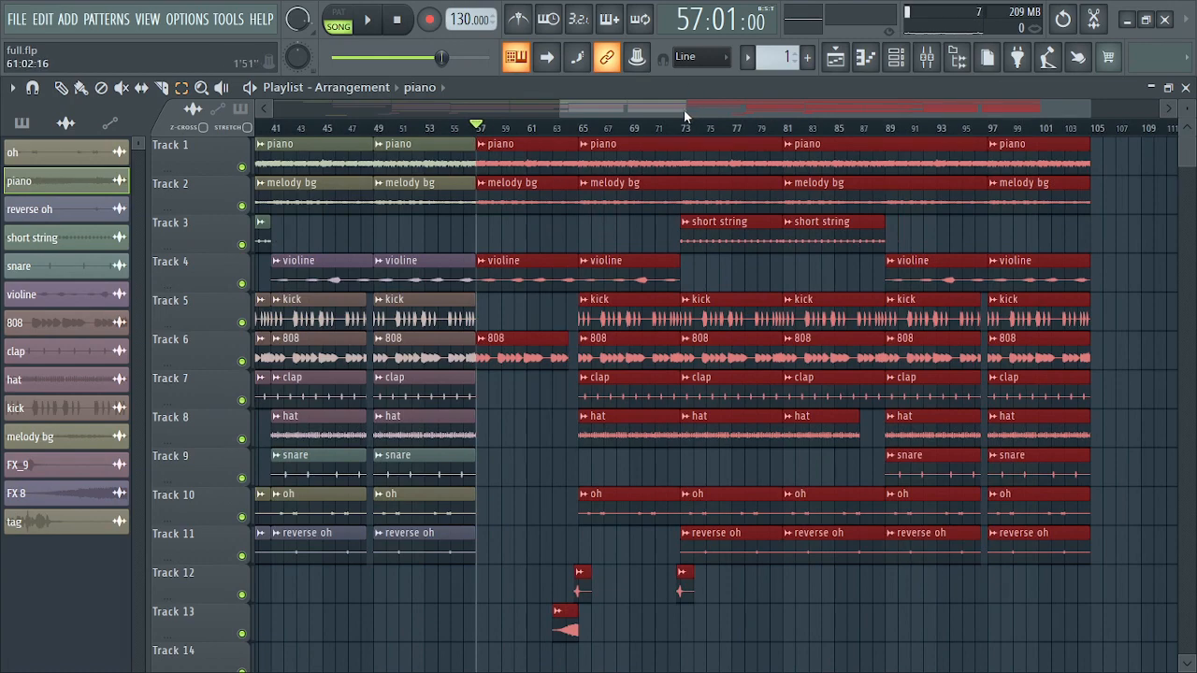
{"action": "left_click_drag", "start_coordinate": [684, 110], "coordinate": [532, 110]}
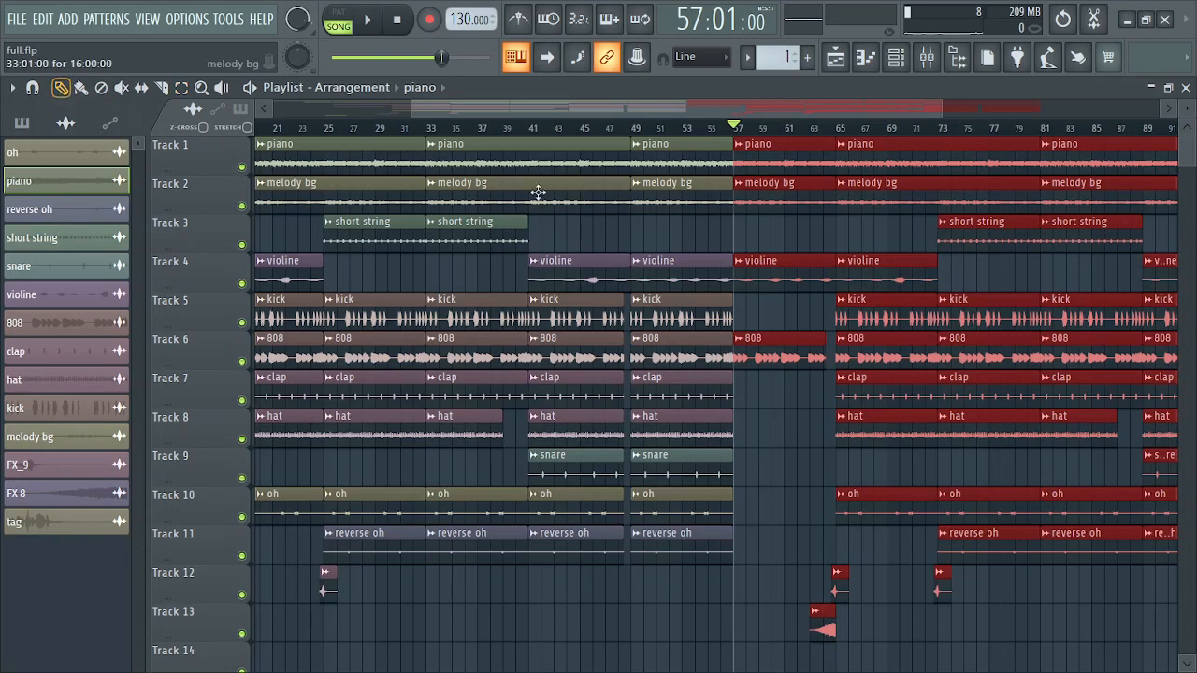
Step: Delete the 808 clip at bar 57 and place a clap clip on Track 7 from bar 57 to bar 65
{"action": "right_click", "coordinate": [777, 353]}
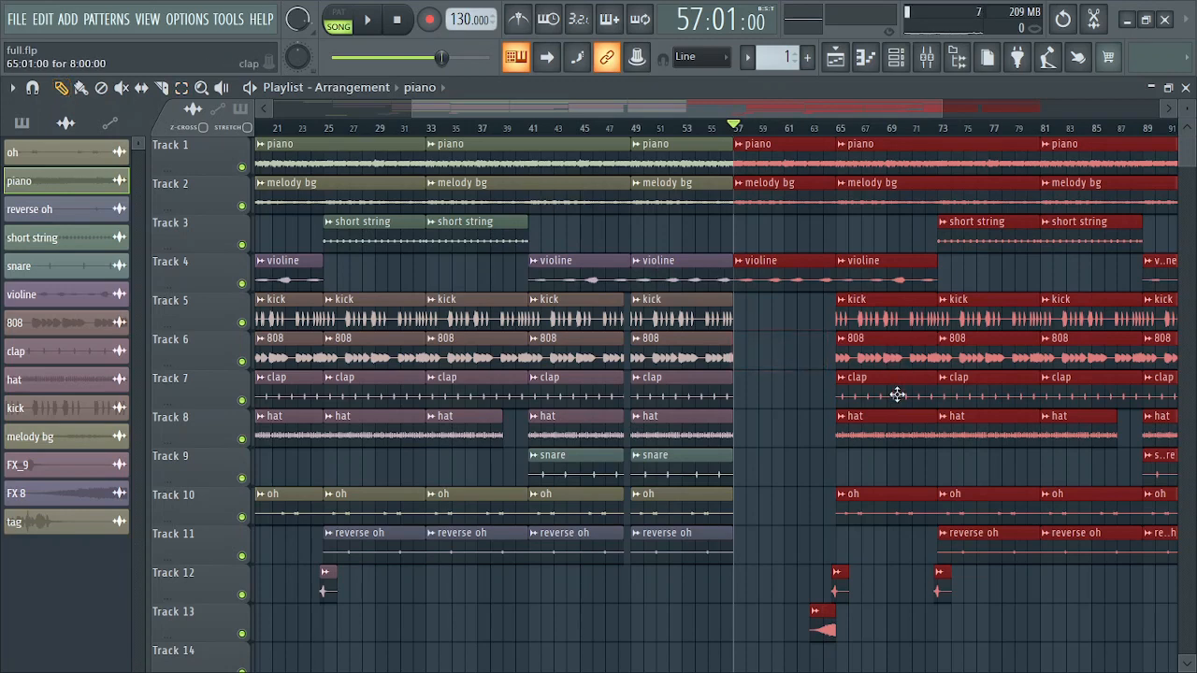
{"action": "left_click", "coordinate": [753, 394]}
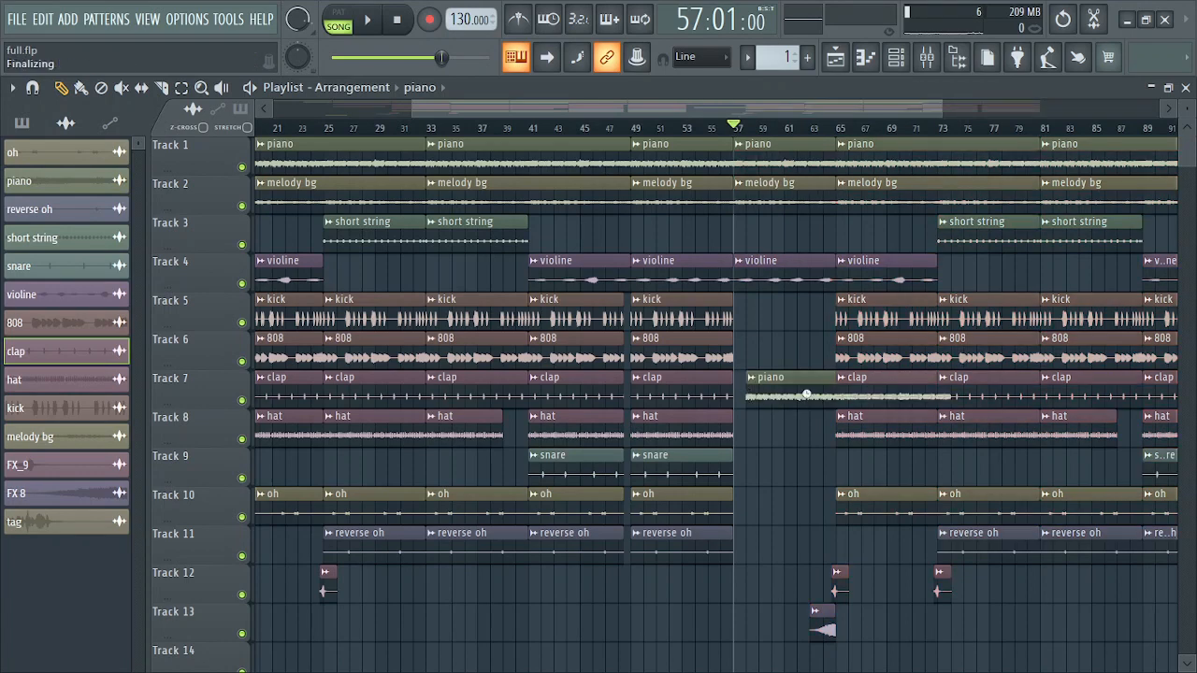
{"action": "right_click", "coordinate": [806, 394]}
{"action": "left_click", "coordinate": [761, 394]}
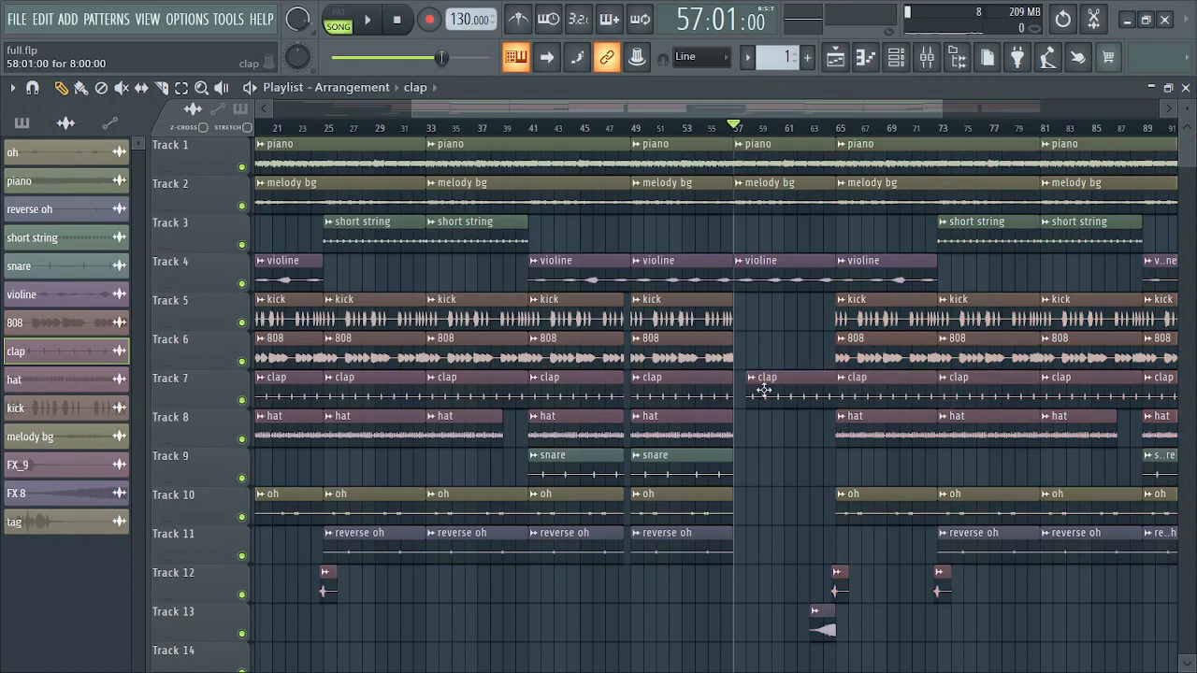
{"action": "left_click_drag", "start_coordinate": [776, 393], "coordinate": [764, 393]}
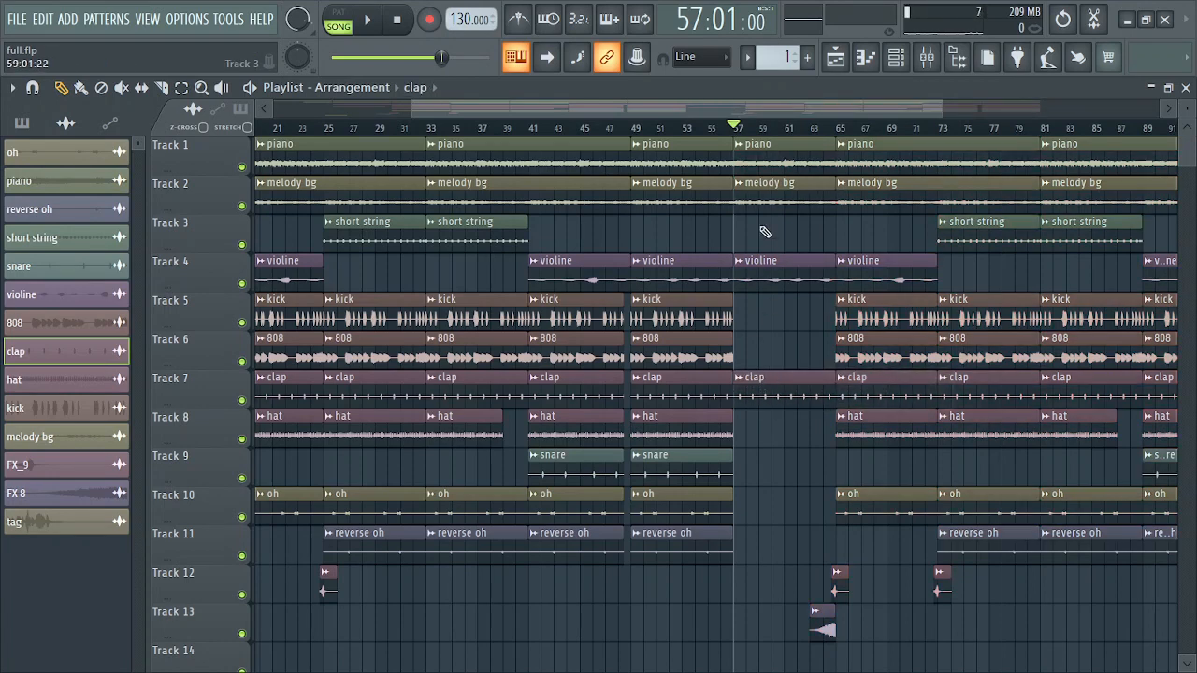
Step: Place the playhead at bar 53 and play into the stripped-down section with the clap at bar 57
{"action": "left_click", "coordinate": [689, 129]}
{"action": "key", "text": "space"}
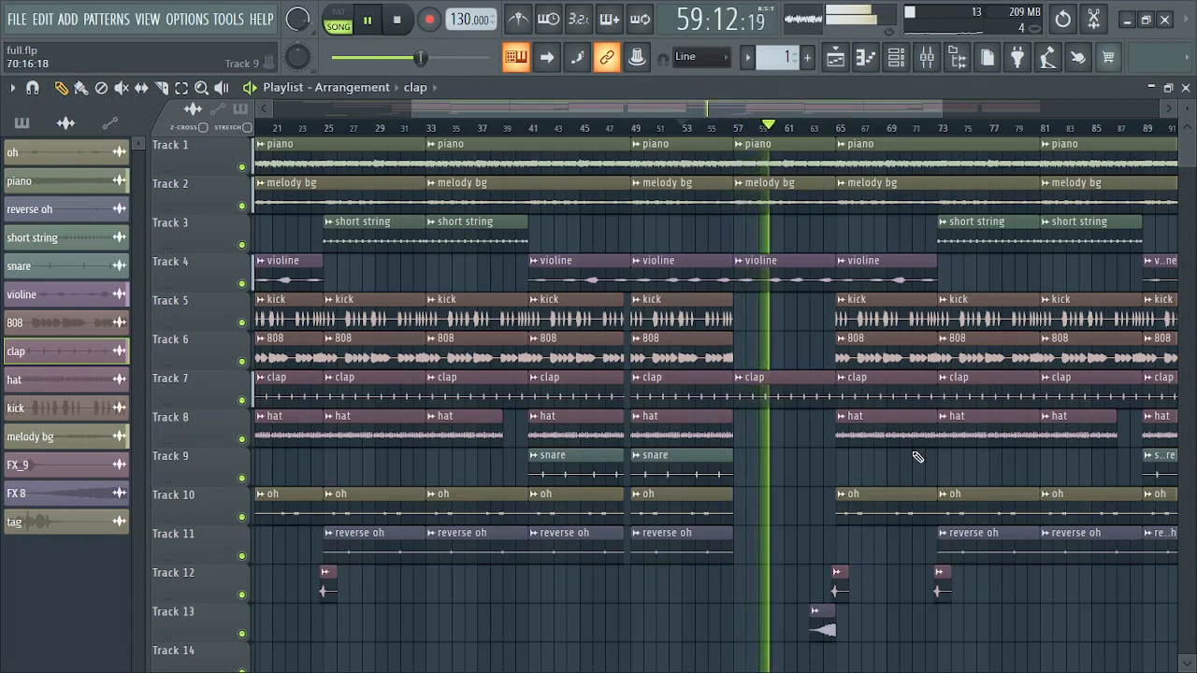
{"action": "key", "text": "space"}
Step: Split off the hat's last bar before bar 57, place a one-bar copy at bar 64 and set the playhead to bar 63
{"action": "left_click", "coordinate": [725, 422]}
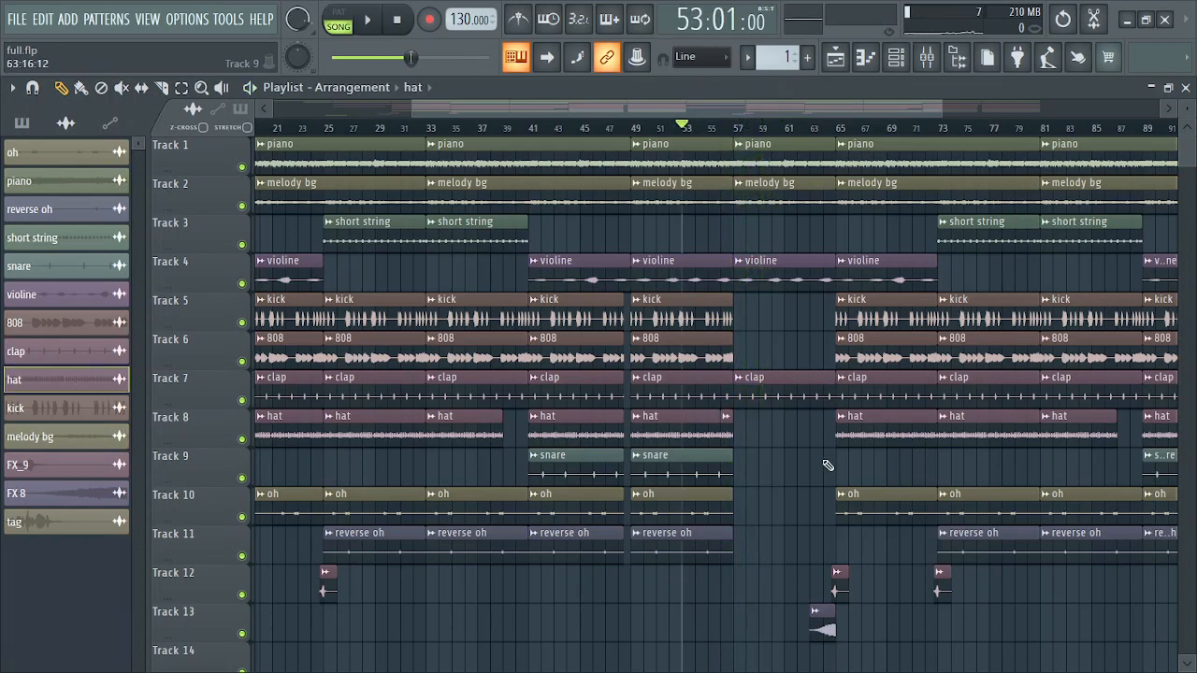
{"action": "left_click", "coordinate": [824, 428]}
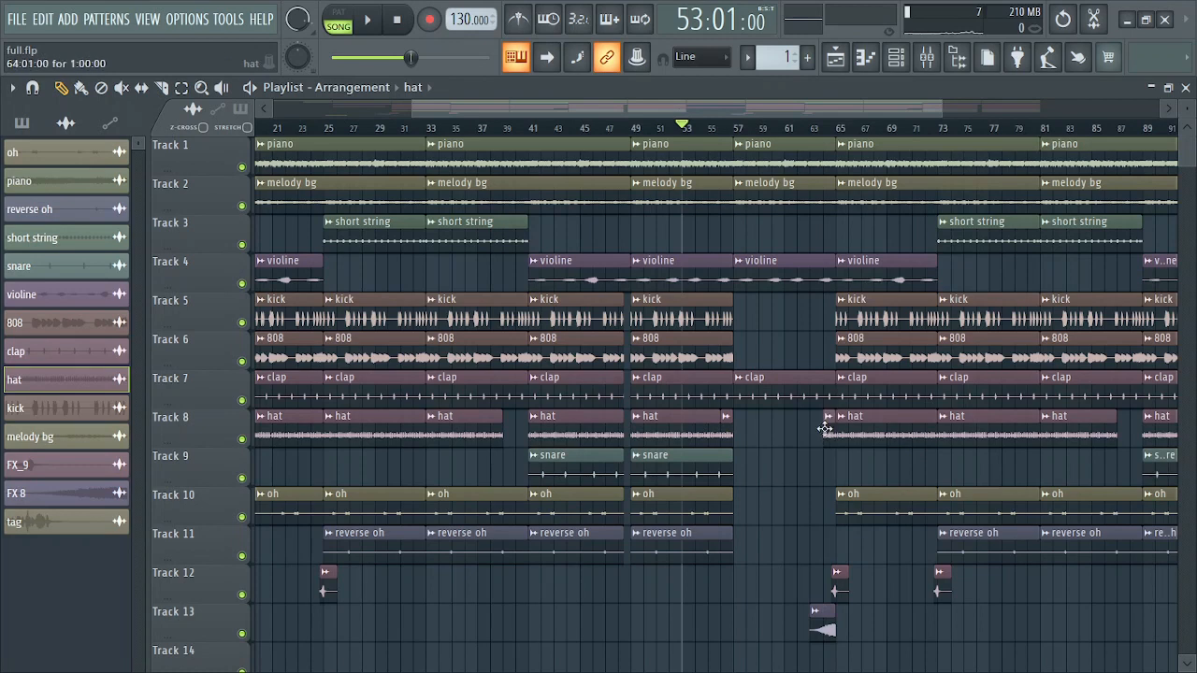
{"action": "left_click", "coordinate": [815, 131]}
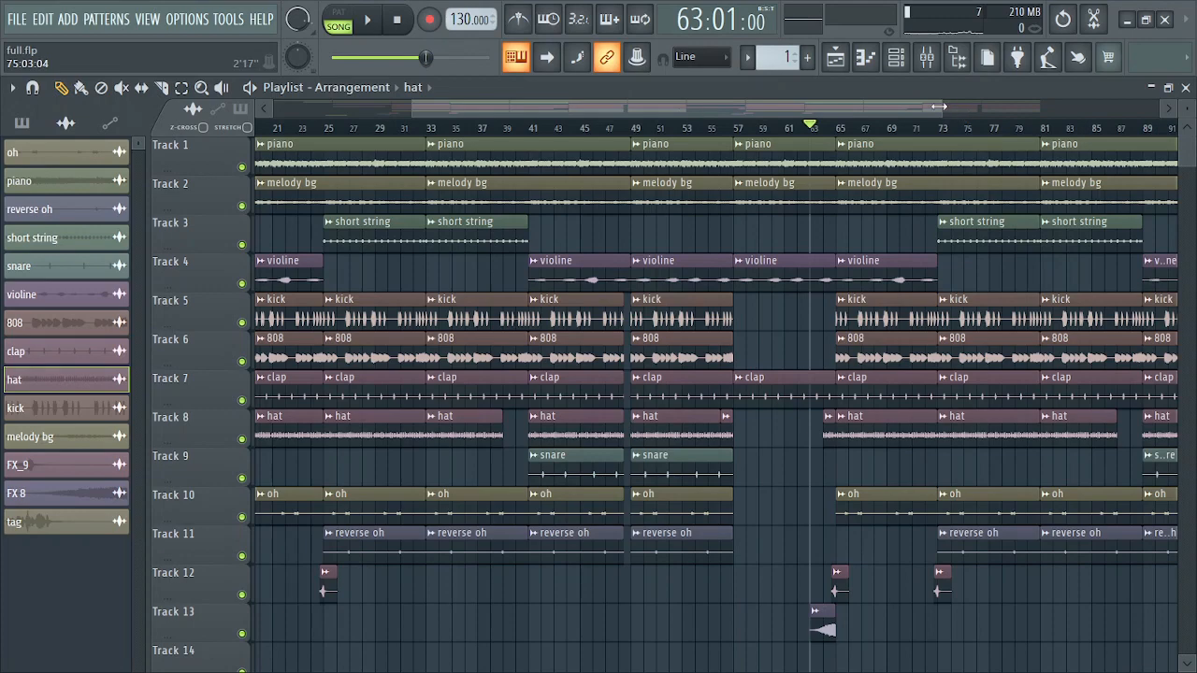
Step: Play from bar 63 through the one-bar hat pickup and FX 8 riser into the section at bar 65
{"action": "left_click_drag", "start_coordinate": [938, 107], "coordinate": [809, 108]}
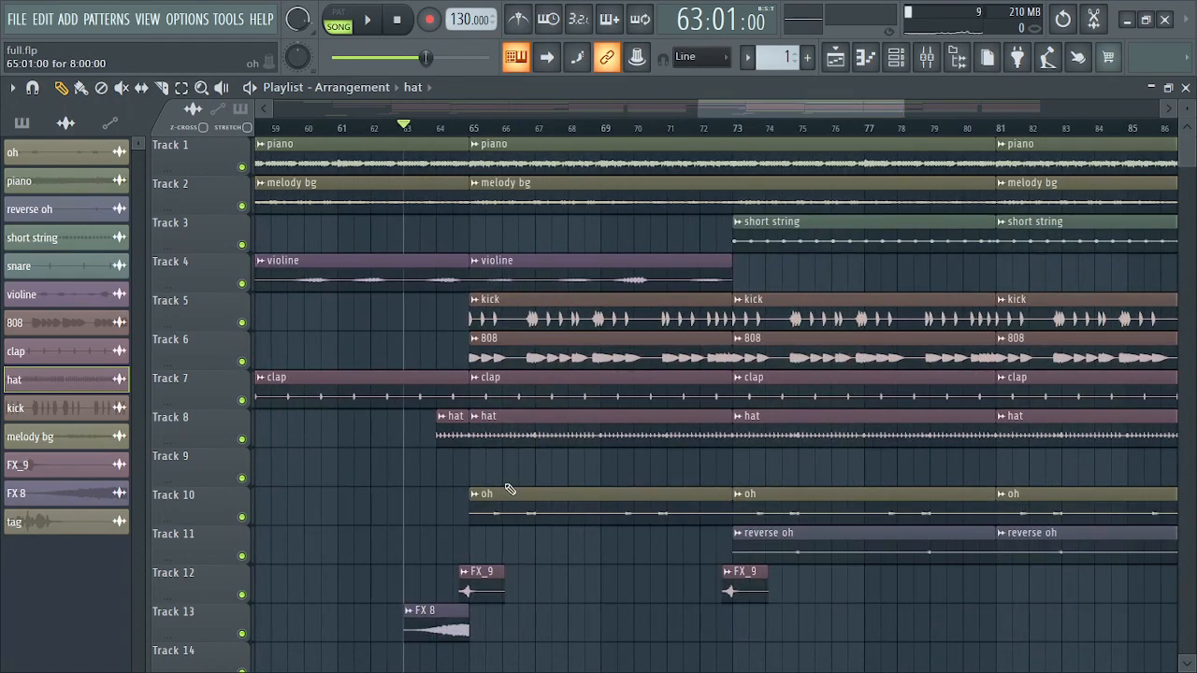
{"action": "key", "text": "space"}
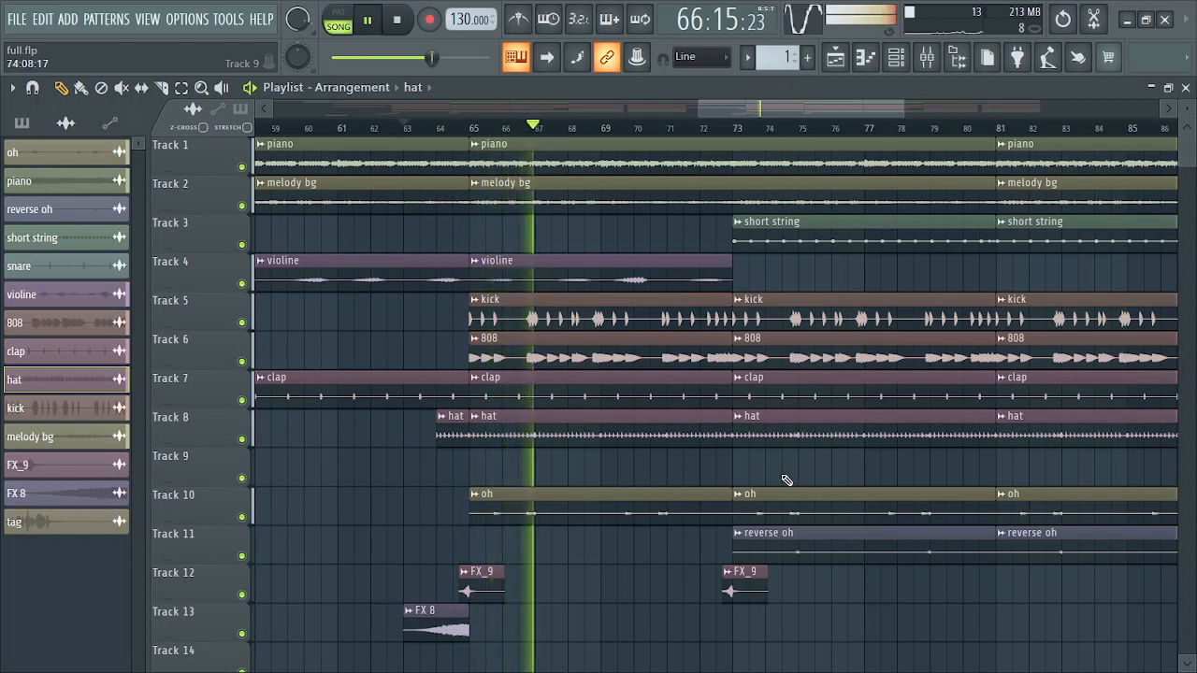
{"action": "key", "text": "space"}
Step: Select the clap clip at bar 57 and play from bar 56 into the stripped-down section
{"action": "scroll", "coordinate": [817, 400], "scroll_direction": "down", "scroll_amount": 5}
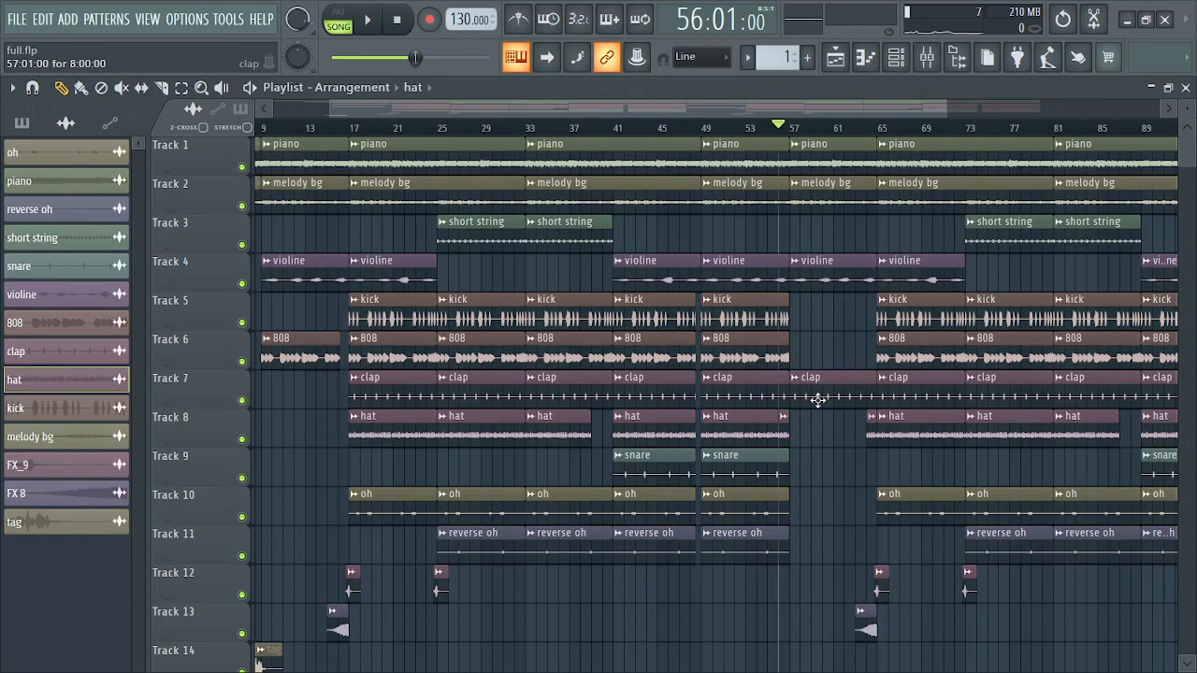
{"action": "left_click", "coordinate": [817, 397]}
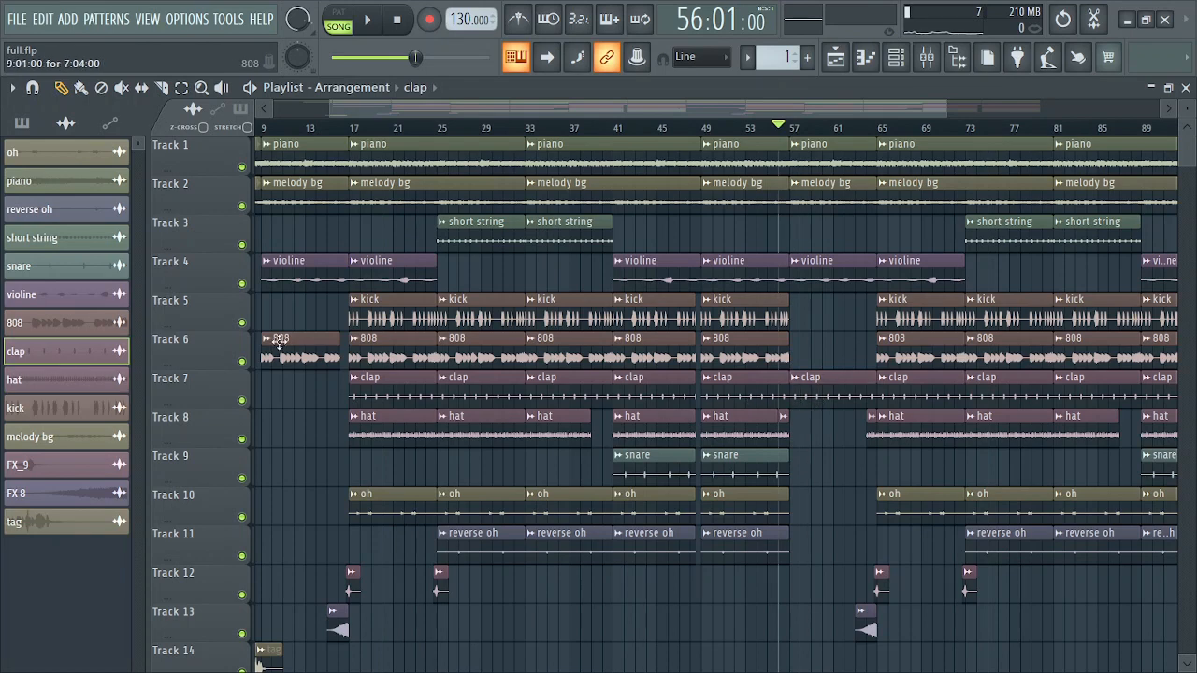
{"action": "key", "text": "space"}
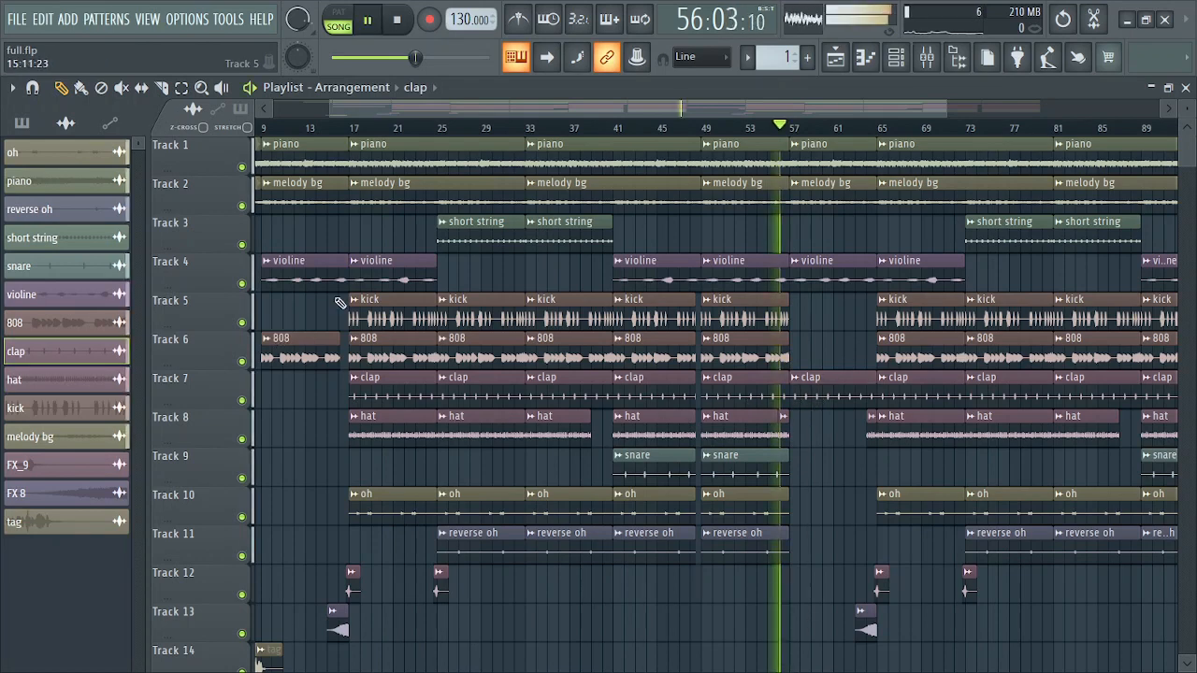
{"action": "key", "text": "space"}
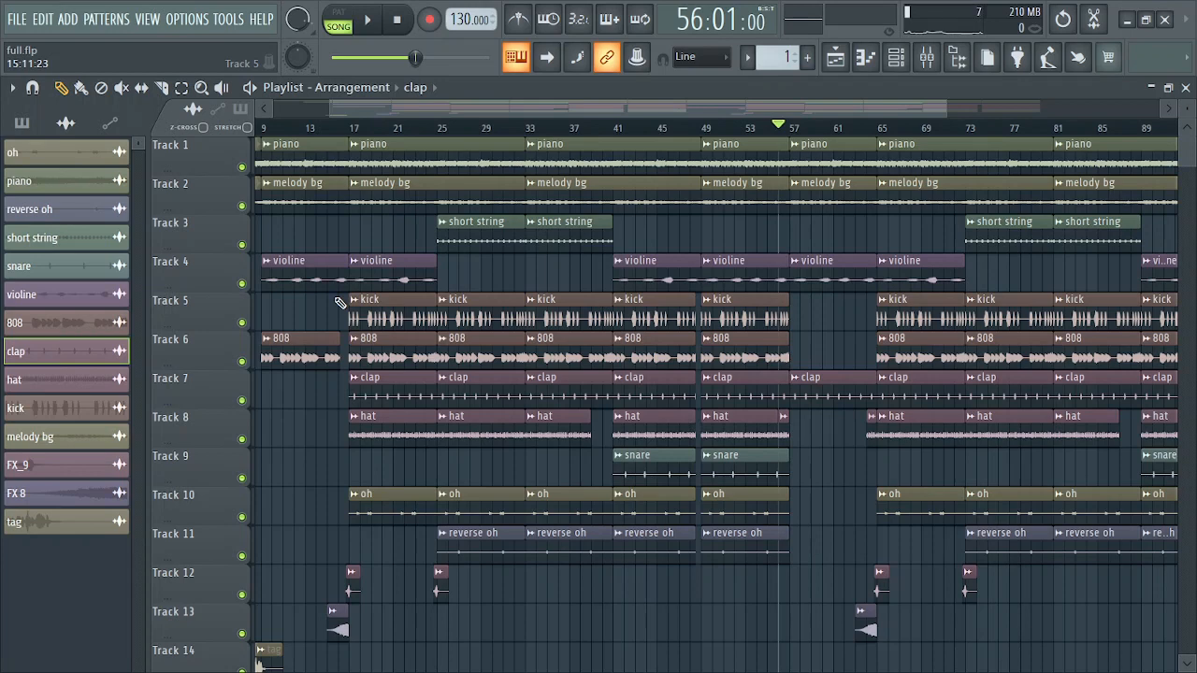
{"action": "key", "text": "space"}
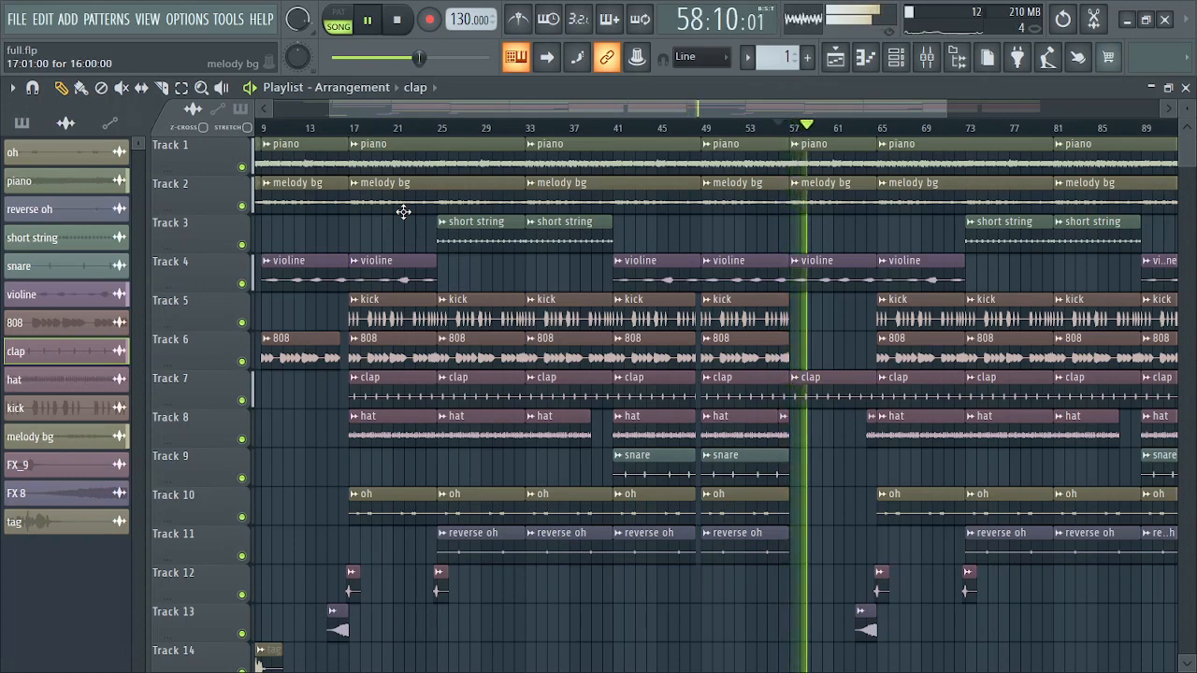
{"action": "key", "text": "space"}
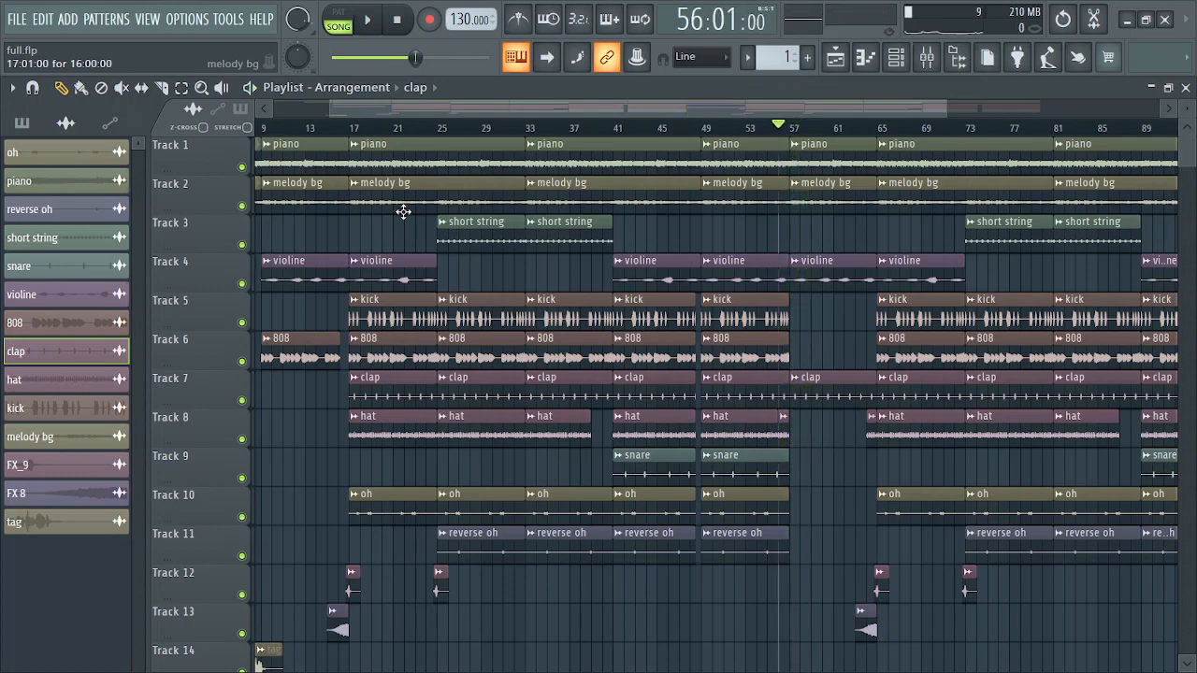
Step: Set the playhead to bar 64 and play the hat pickup leading into bar 65
{"action": "scroll", "coordinate": [432, 119], "scroll_direction": "right", "scroll_amount": 1}
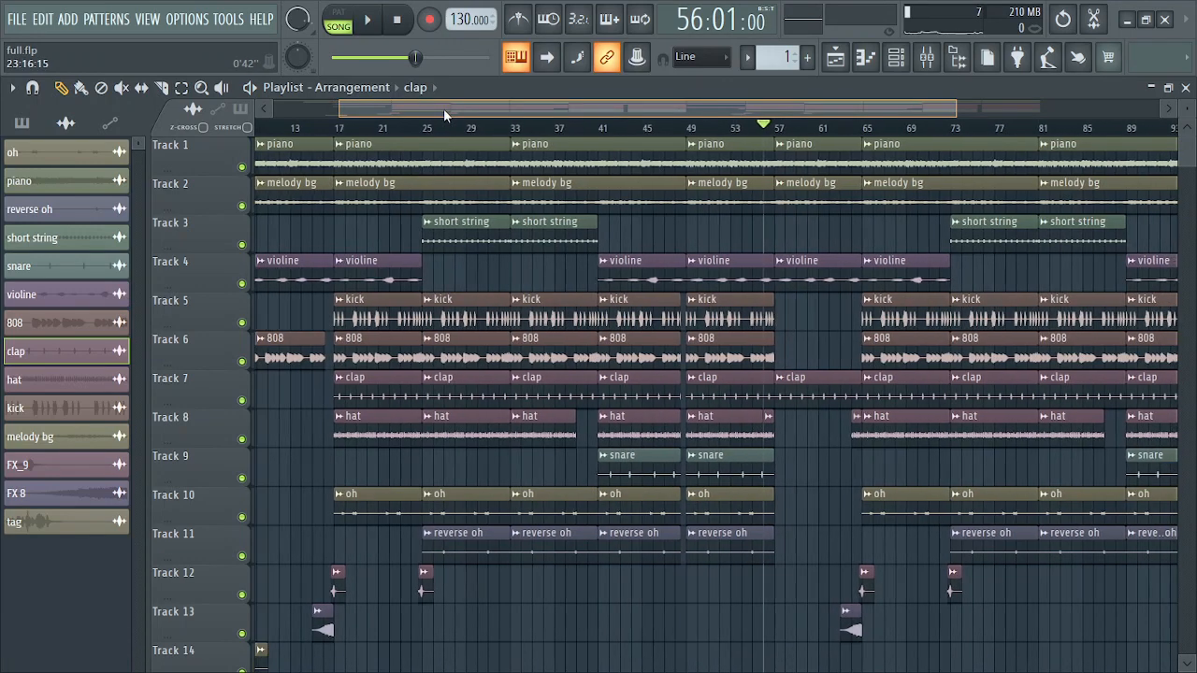
{"action": "left_click", "coordinate": [852, 130]}
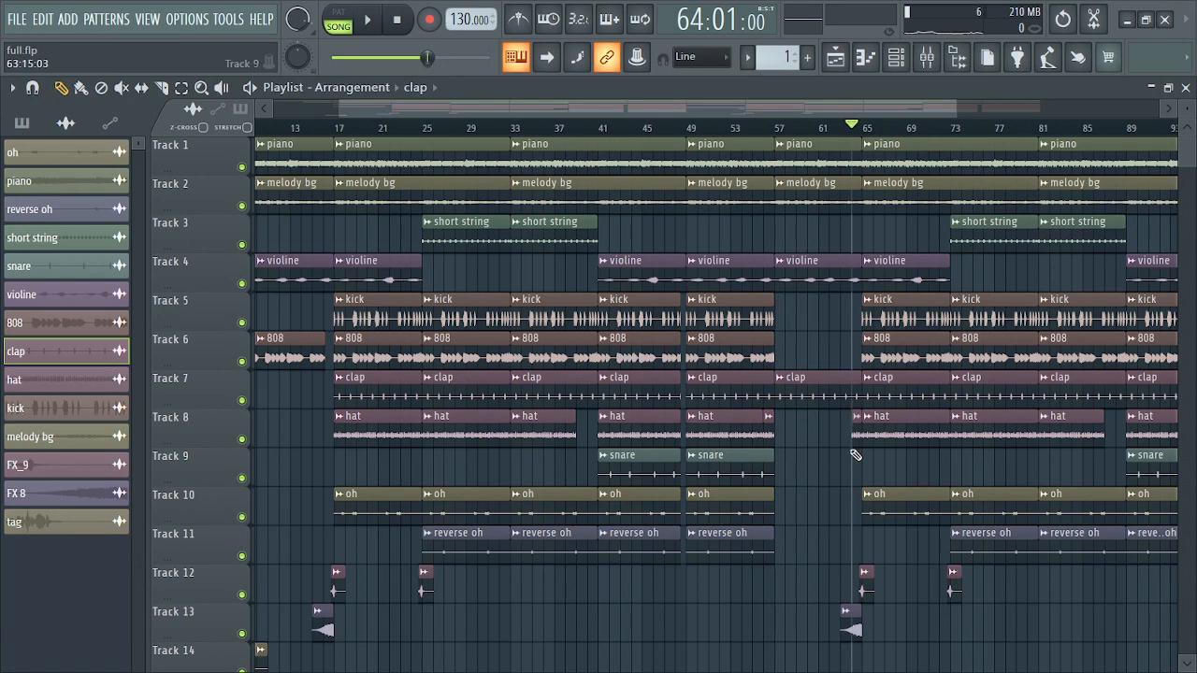
{"action": "key", "text": "space"}
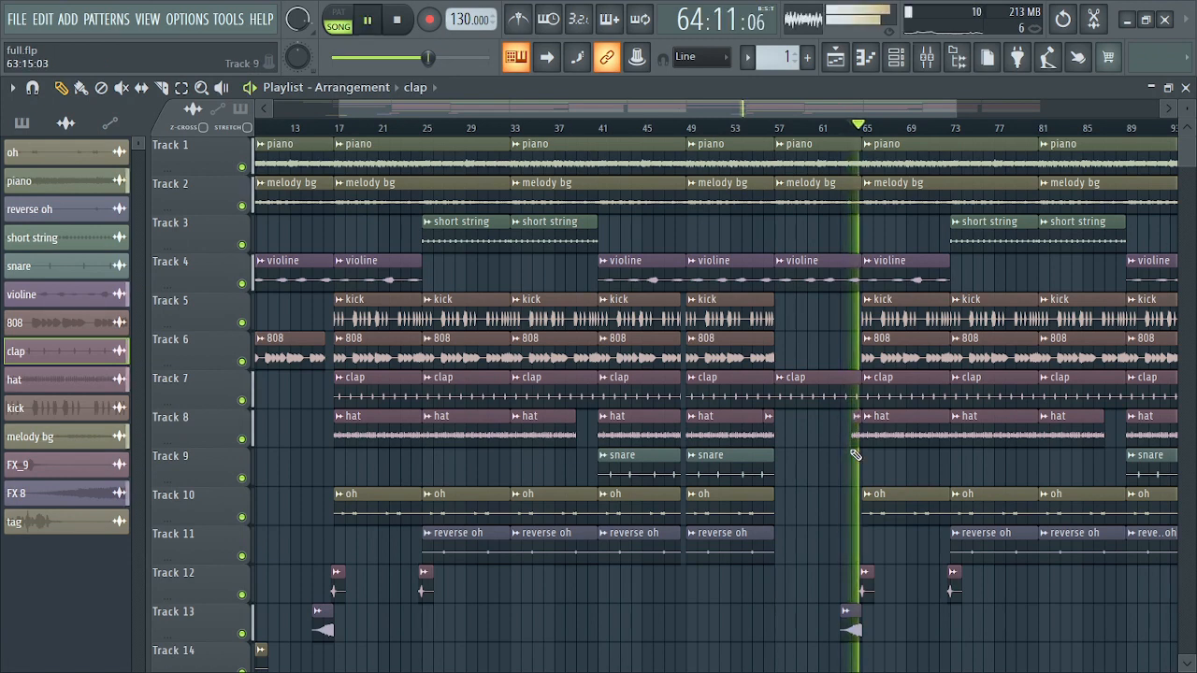
{"action": "key", "text": "space"}
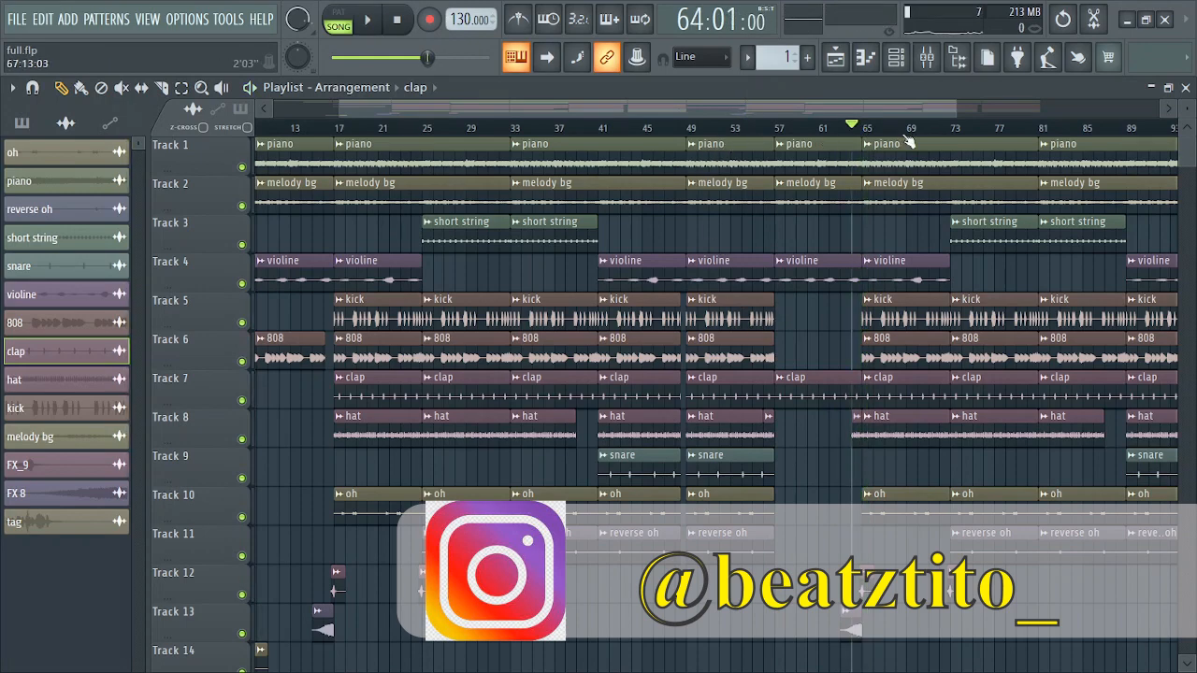
Step: Replay the transition from bar 56 into the stripped-down section at bar 57
{"action": "left_click_drag", "start_coordinate": [953, 108], "coordinate": [912, 107]}
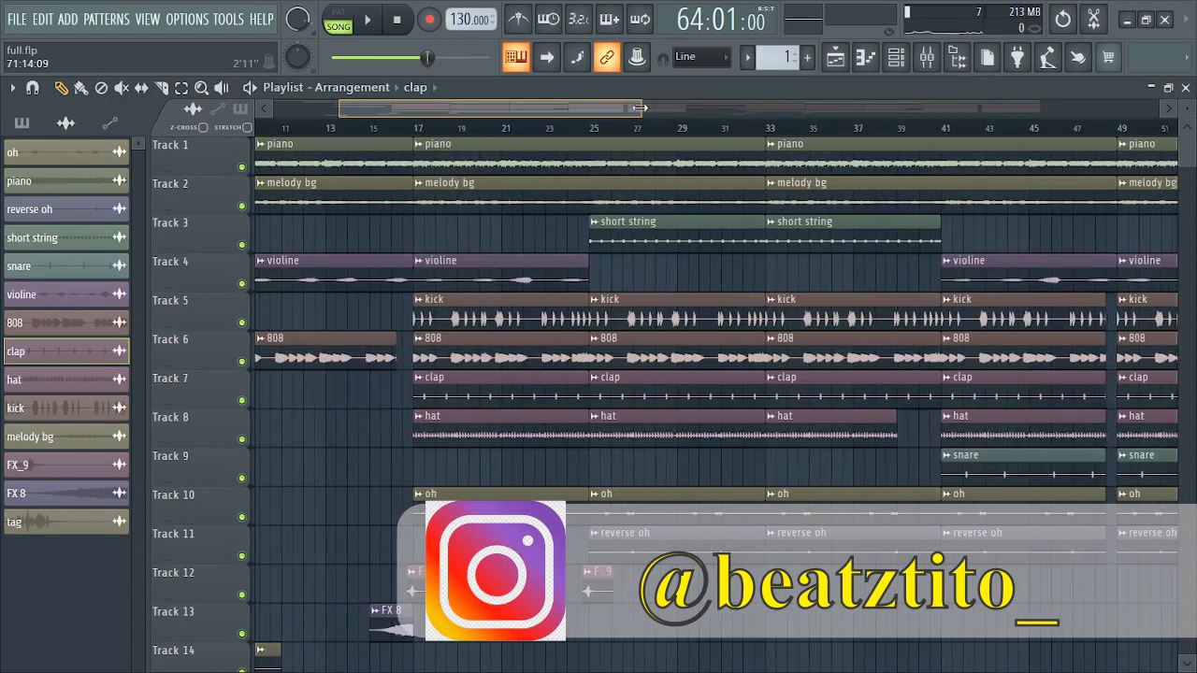
{"action": "left_click", "coordinate": [817, 397]}
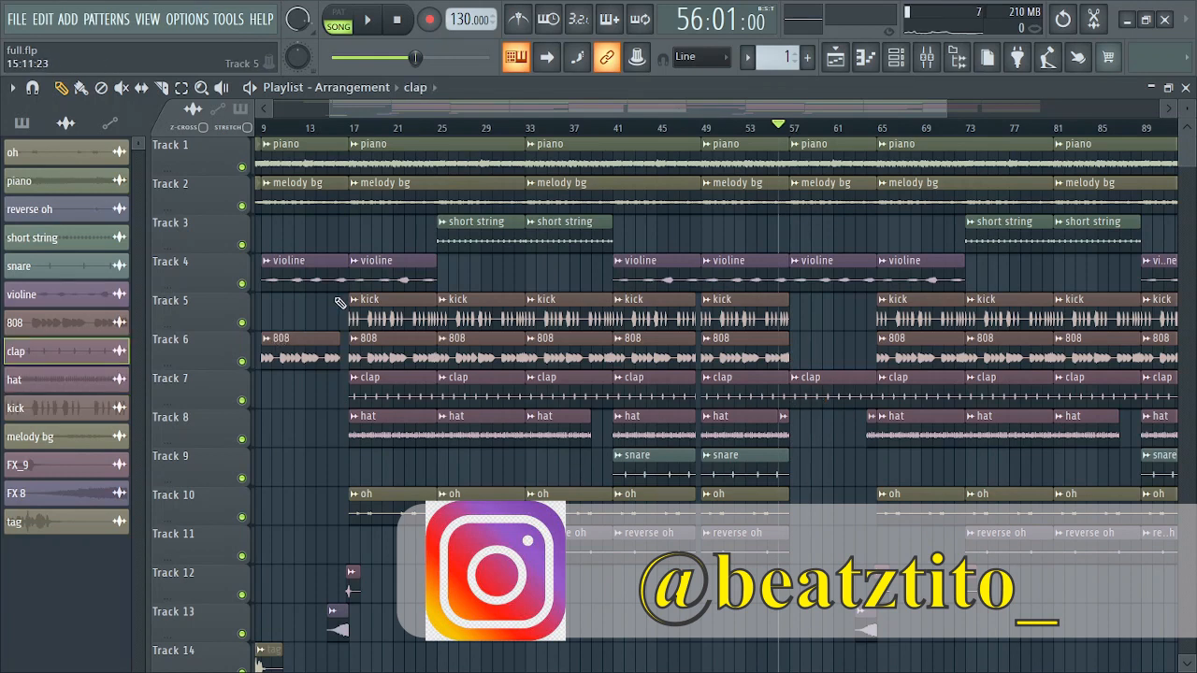
{"action": "key", "text": "space"}
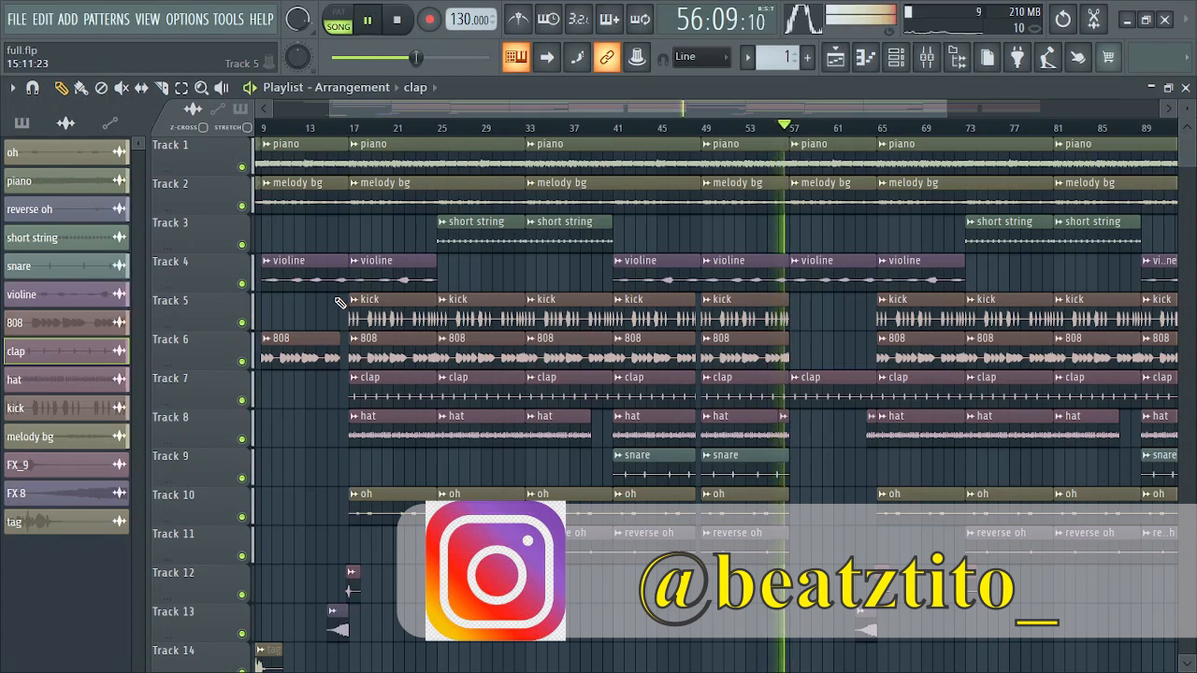
{"action": "key", "text": "space"}
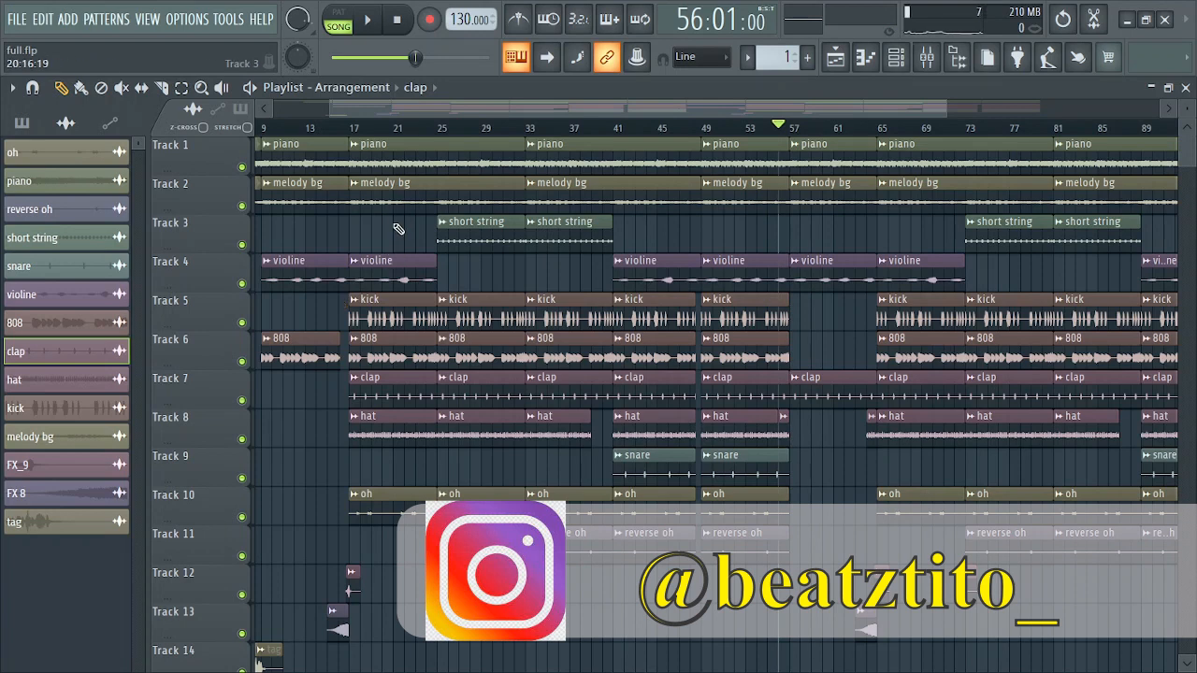
{"action": "key", "text": "space"}
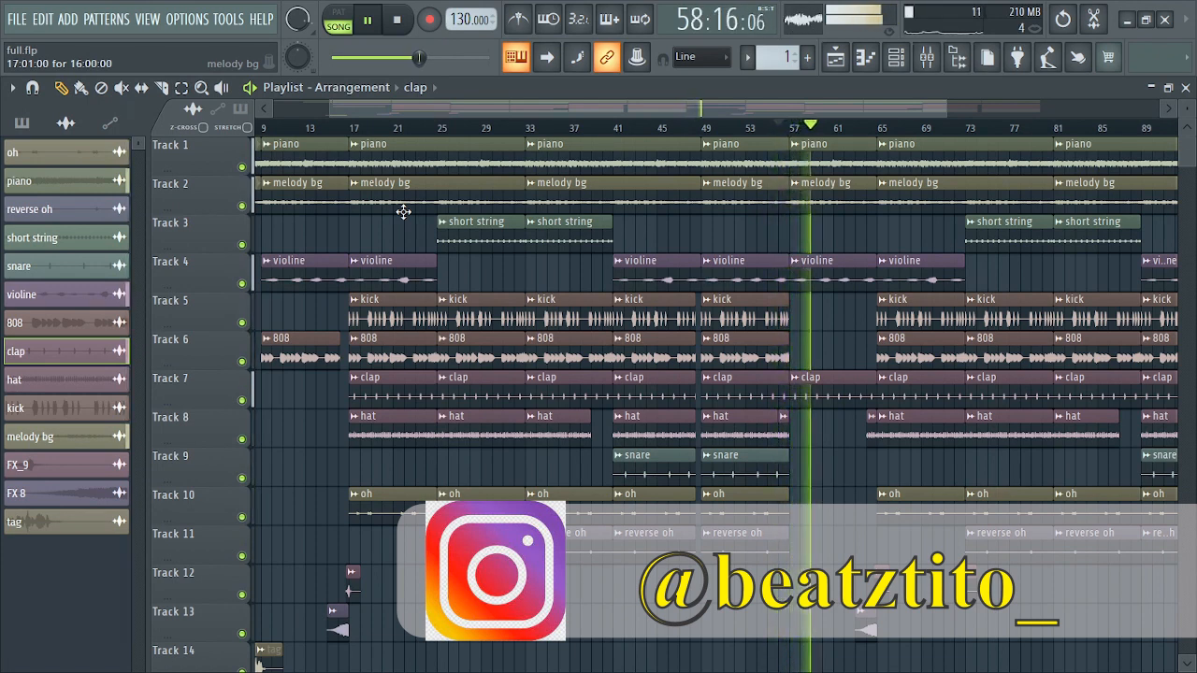
{"action": "key", "text": "space"}
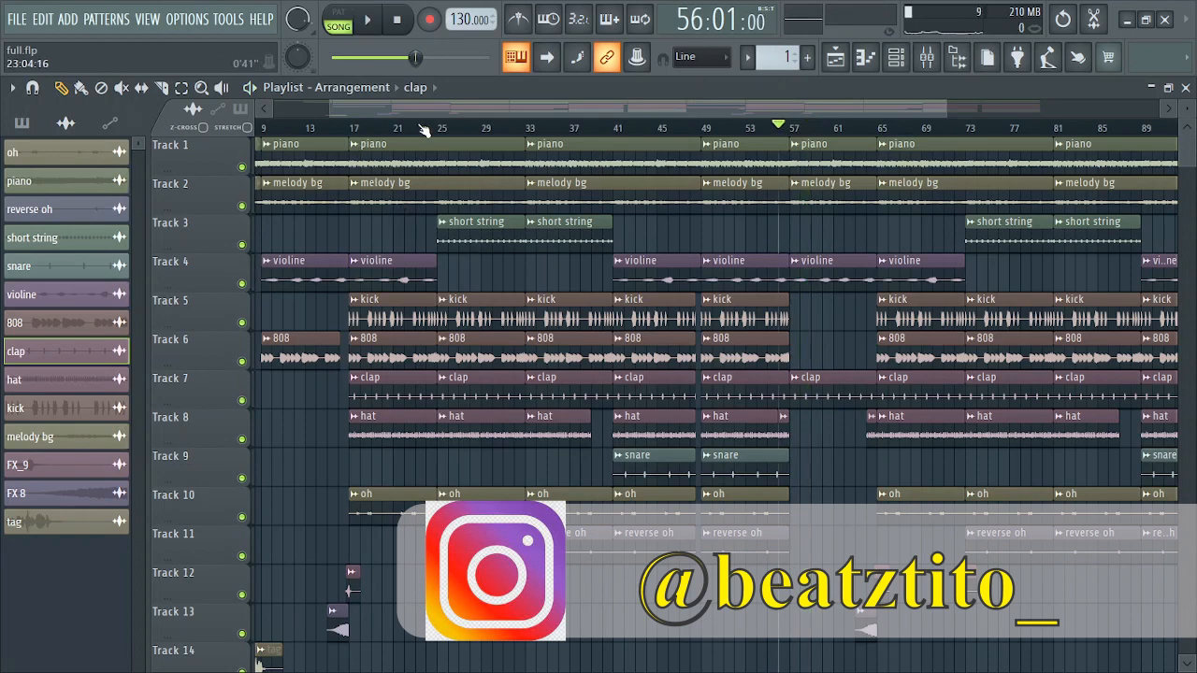
Step: Replay the hat pickup from bar 64 into the full drums at bar 65
{"action": "left_click_drag", "start_coordinate": [430, 114], "coordinate": [444, 113]}
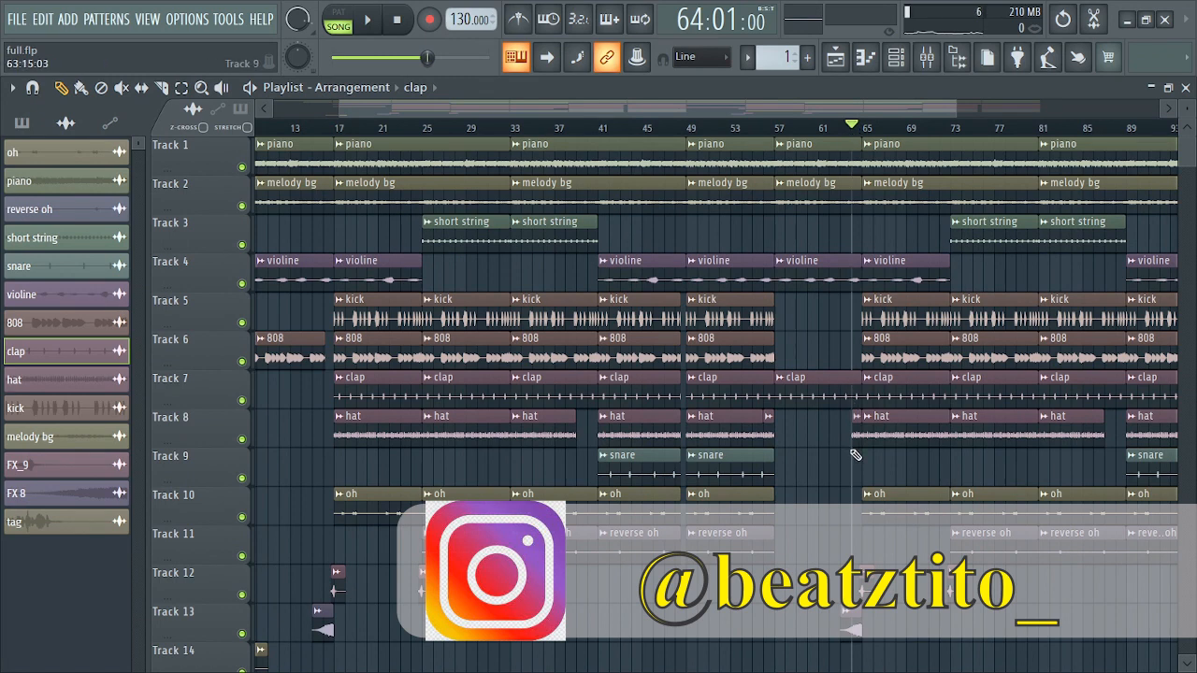
{"action": "key", "text": "space"}
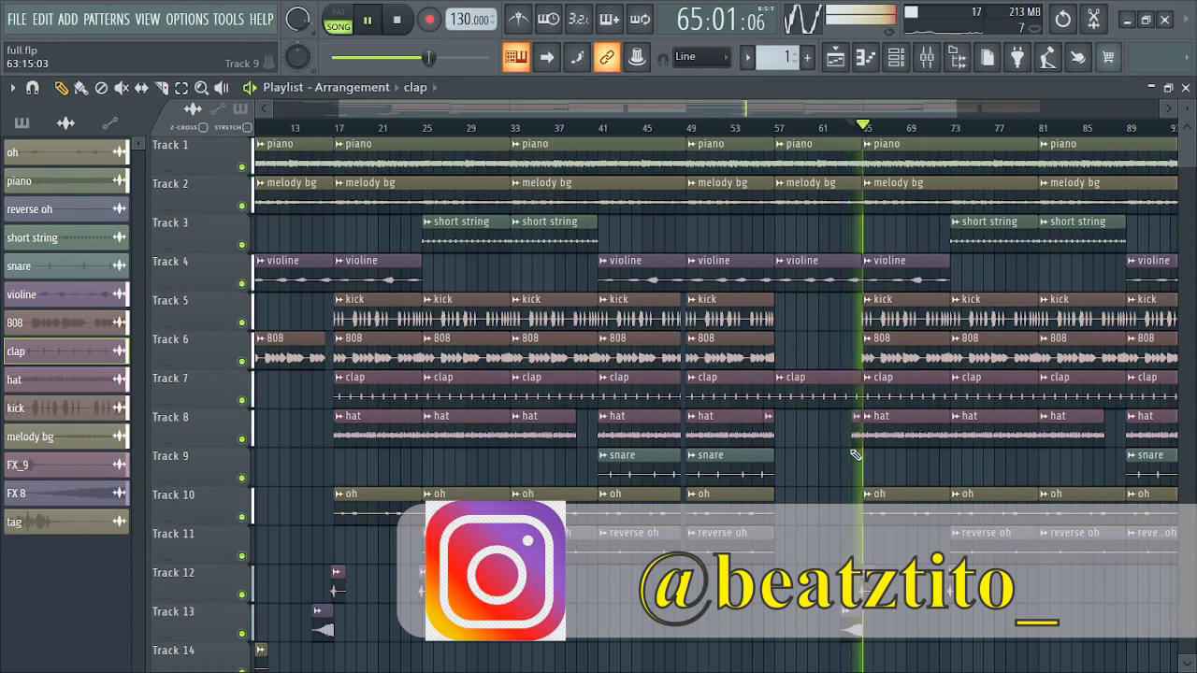
{"action": "key", "text": "space"}
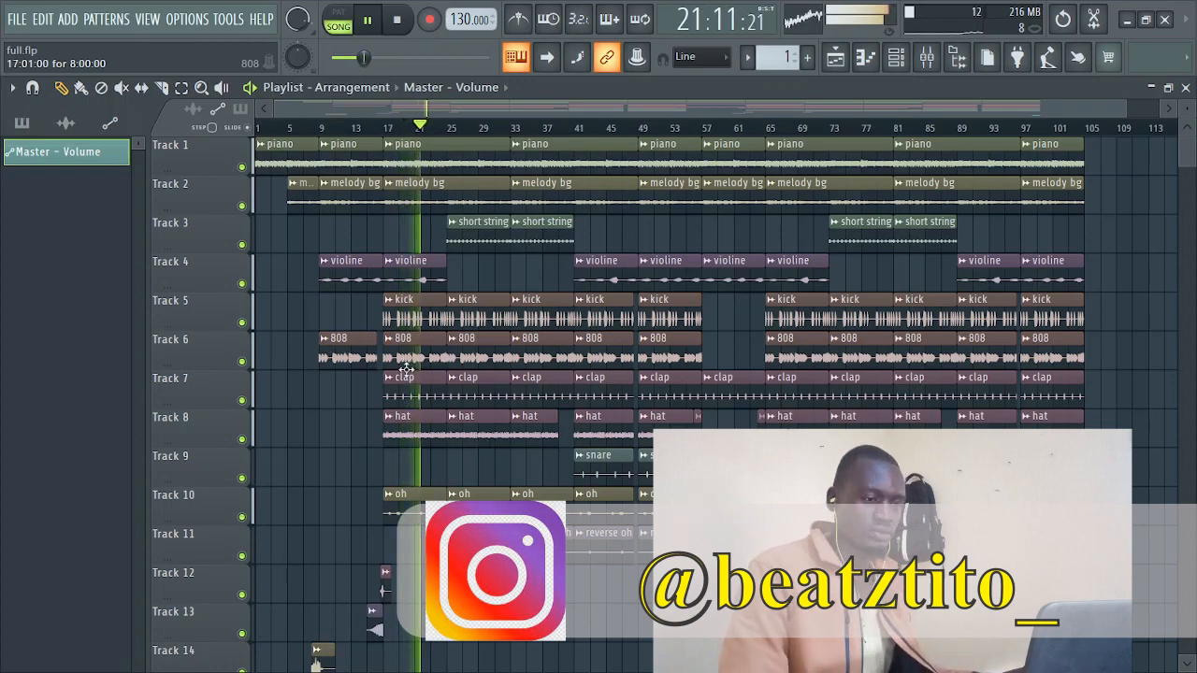
Step: Play through the full arrangement and examine the clips and dropouts on Tracks 1 to 14 against the playback
{"action": "scroll", "coordinate": [408, 355], "scroll_direction": "down", "scroll_amount": 4}
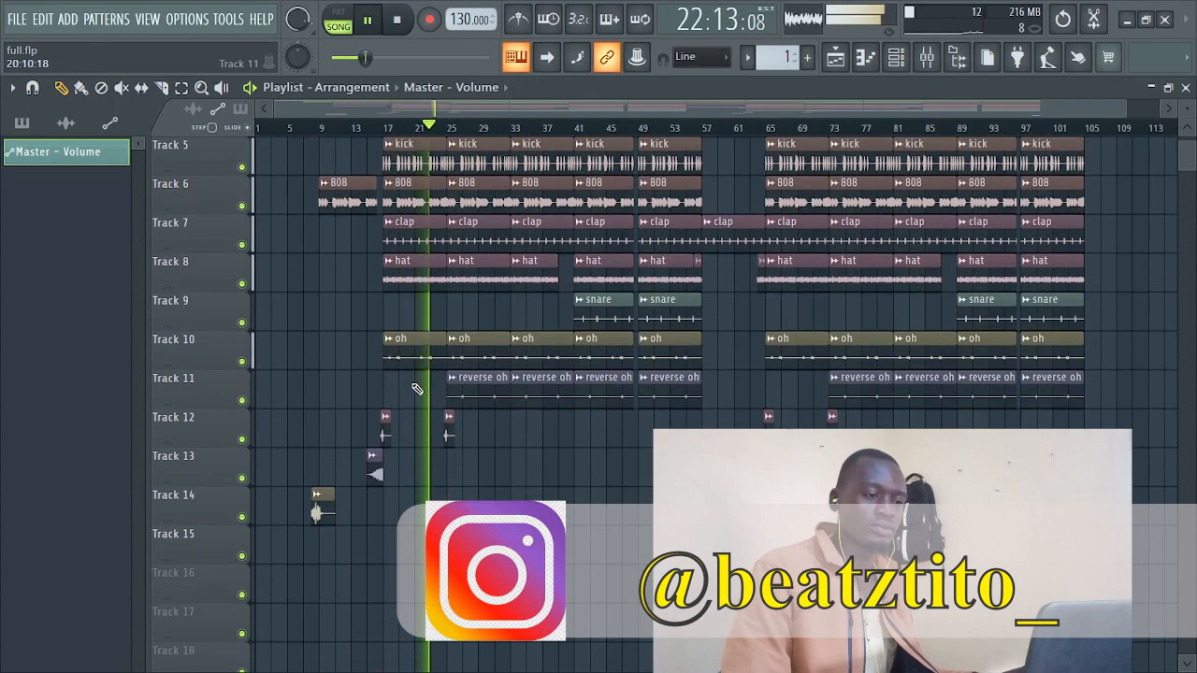
{"action": "scroll", "coordinate": [411, 381], "scroll_direction": "up", "scroll_amount": 3}
{"action": "scroll", "coordinate": [413, 388], "scroll_direction": "up", "scroll_amount": 1}
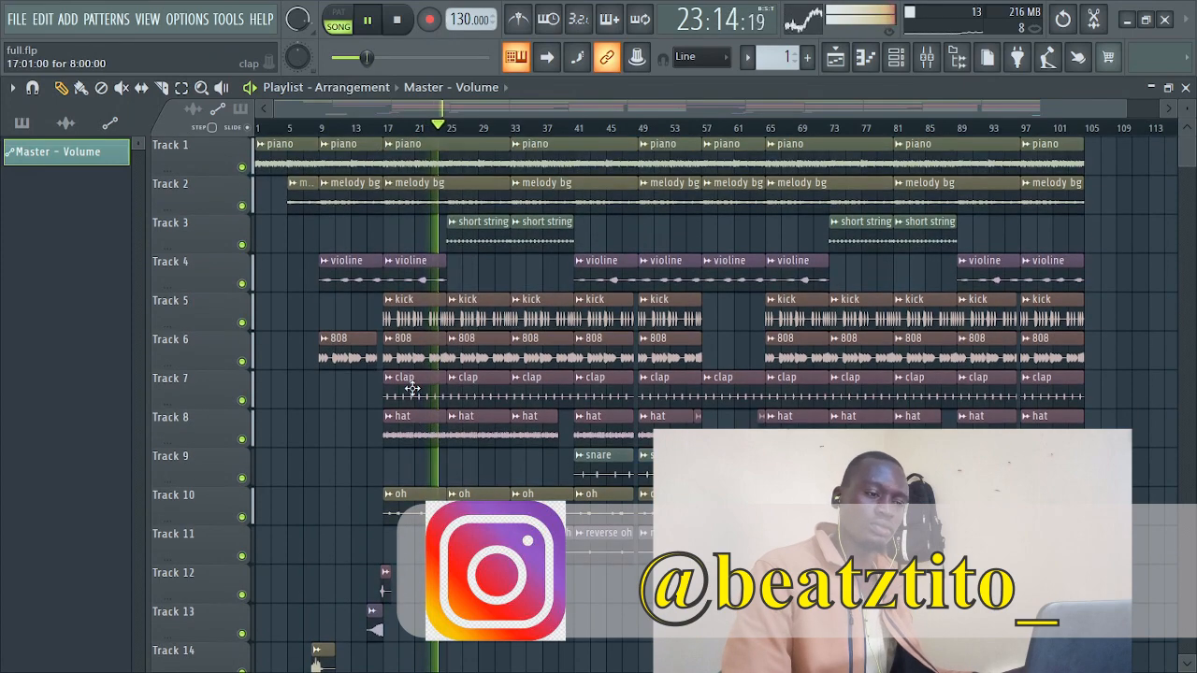
{"action": "scroll", "coordinate": [411, 388], "scroll_direction": "down", "scroll_amount": 3}
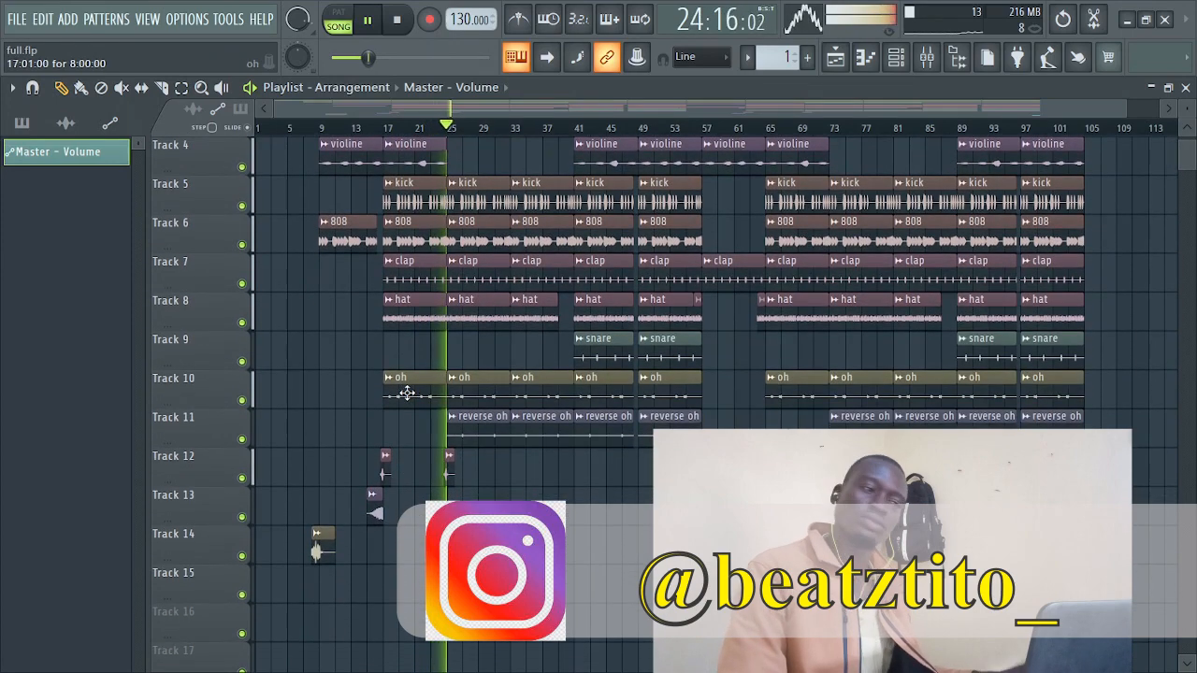
{"action": "scroll", "coordinate": [478, 368], "scroll_direction": "down", "scroll_amount": 3}
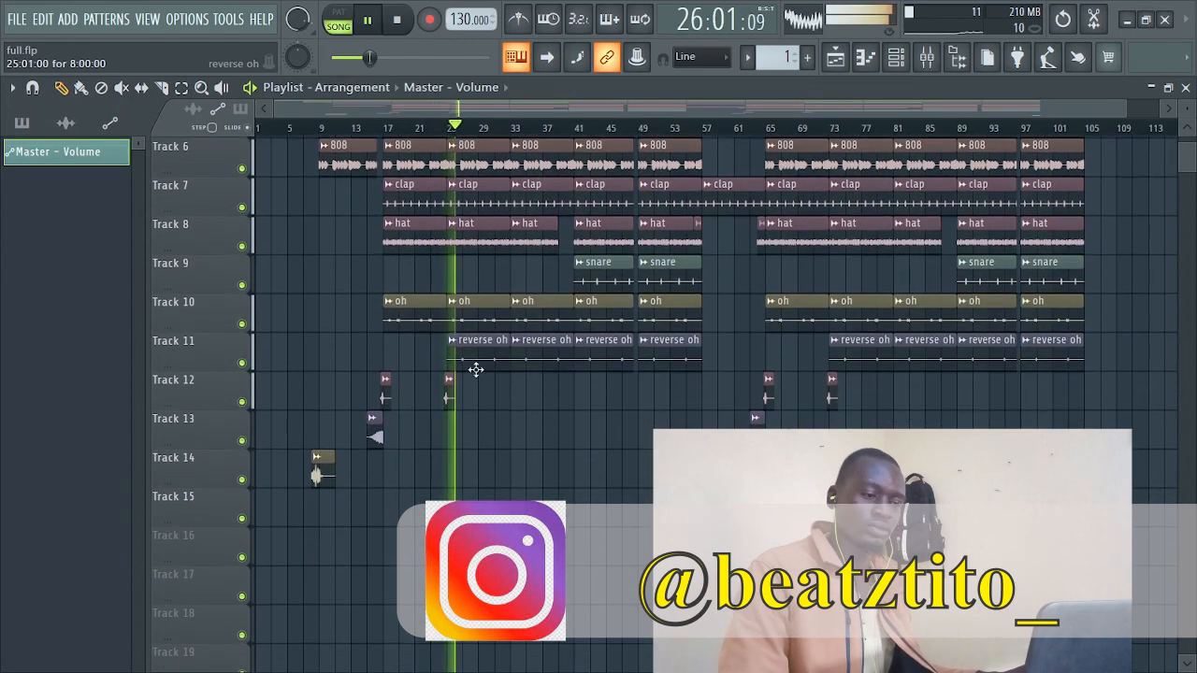
{"action": "scroll", "coordinate": [479, 374], "scroll_direction": "up", "scroll_amount": 6}
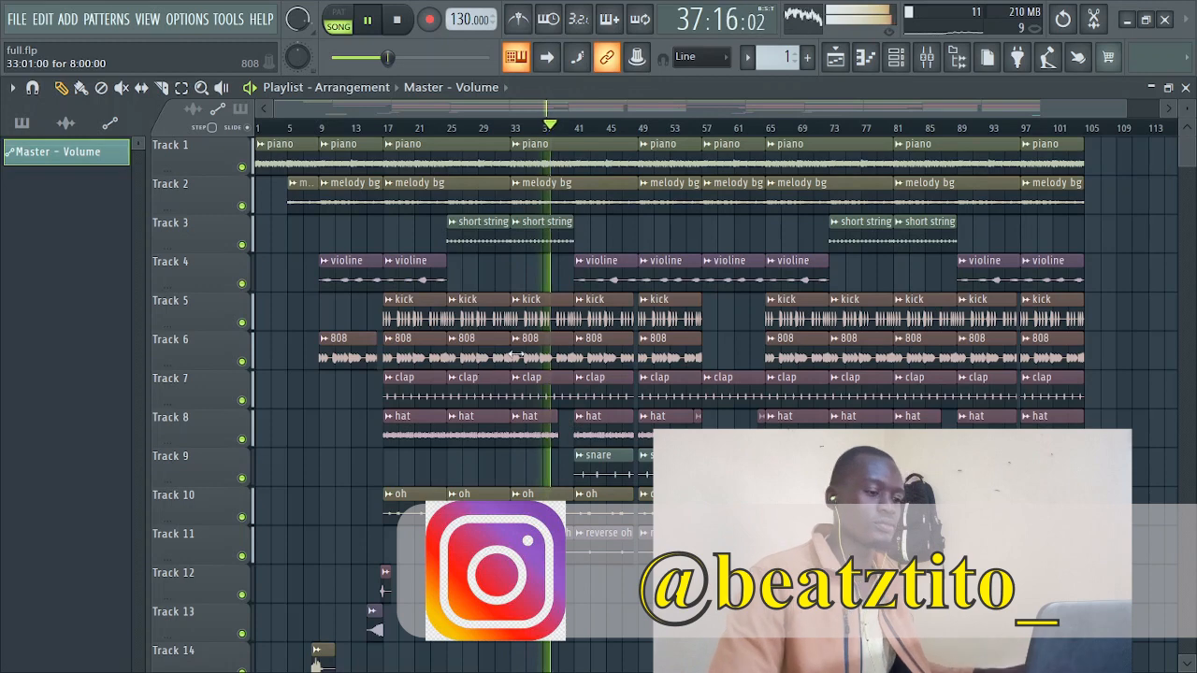
{"action": "scroll", "coordinate": [608, 383], "scroll_direction": "down", "scroll_amount": 1}
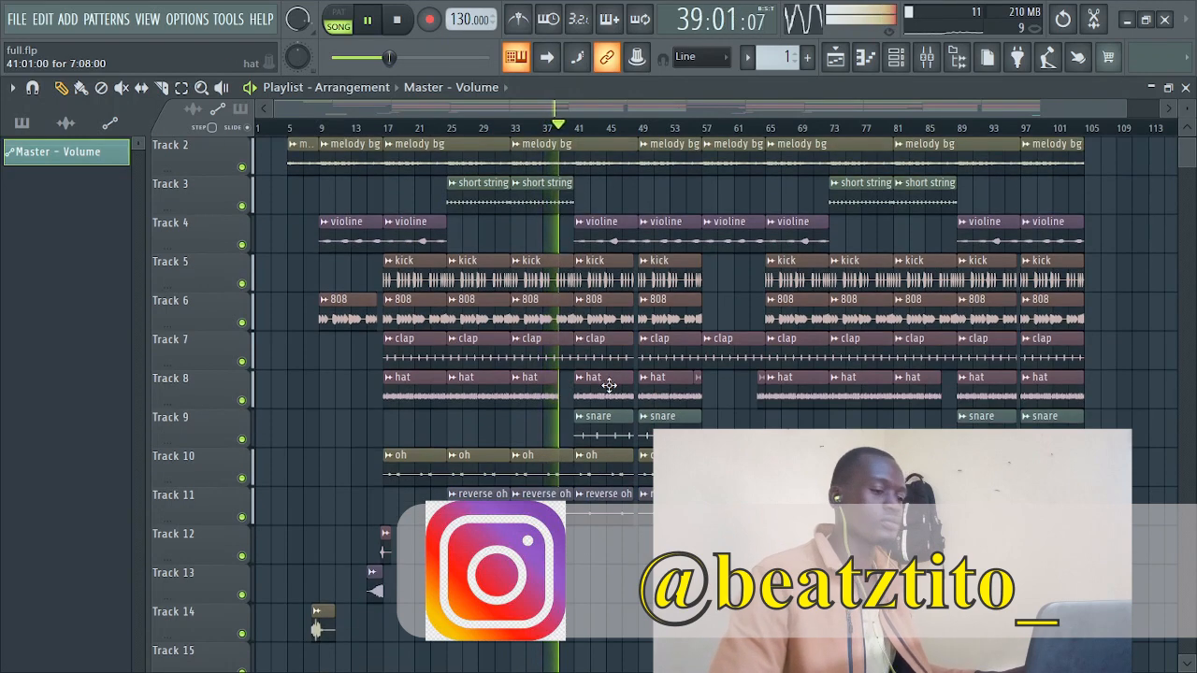